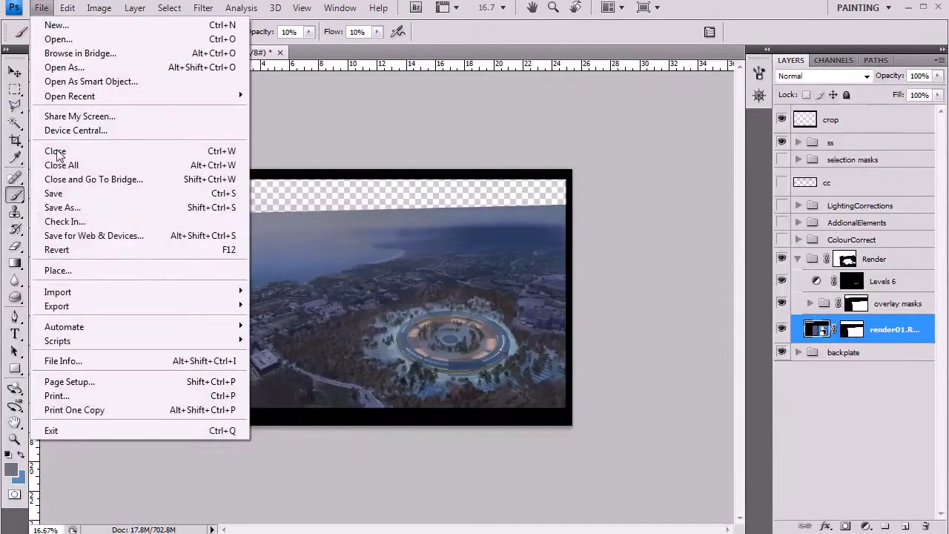
click(59, 270)
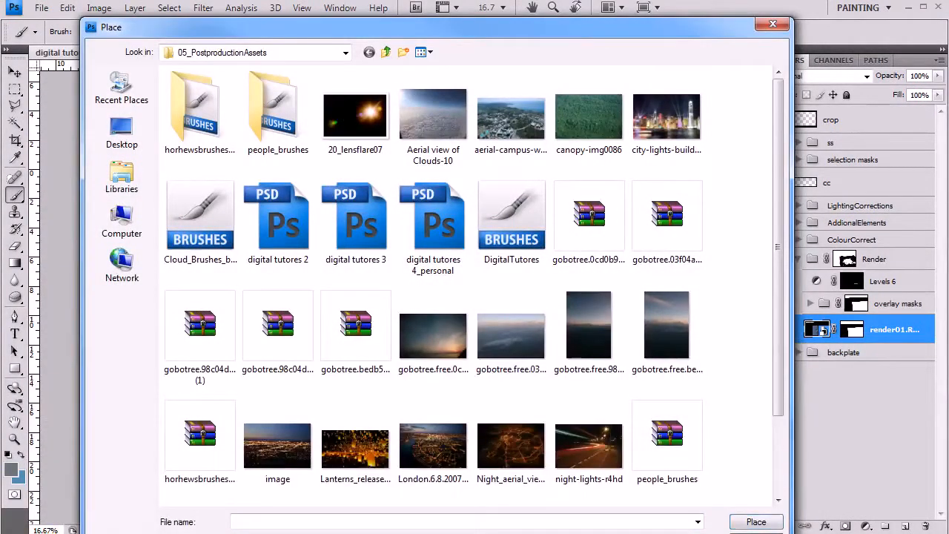
key(Escape)
right_click(890, 330)
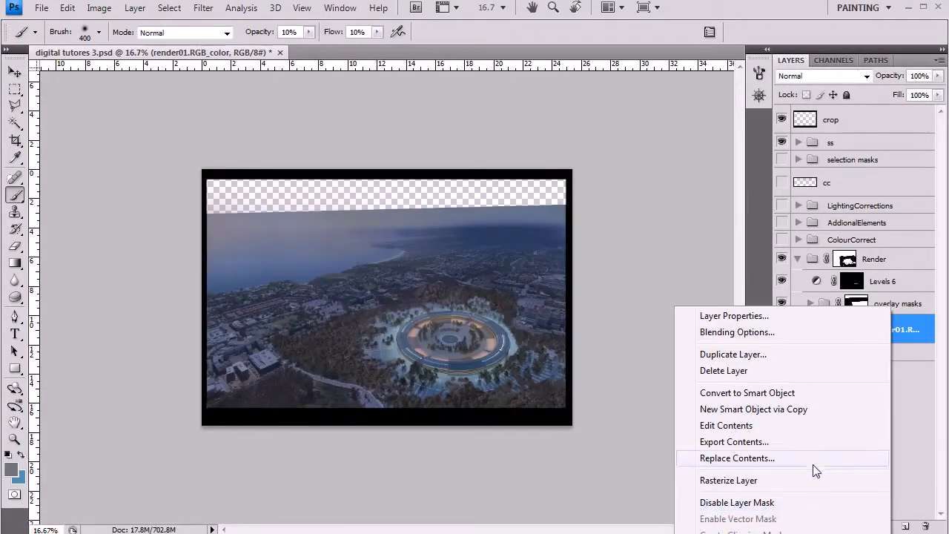
click(919, 334)
right_click(920, 334)
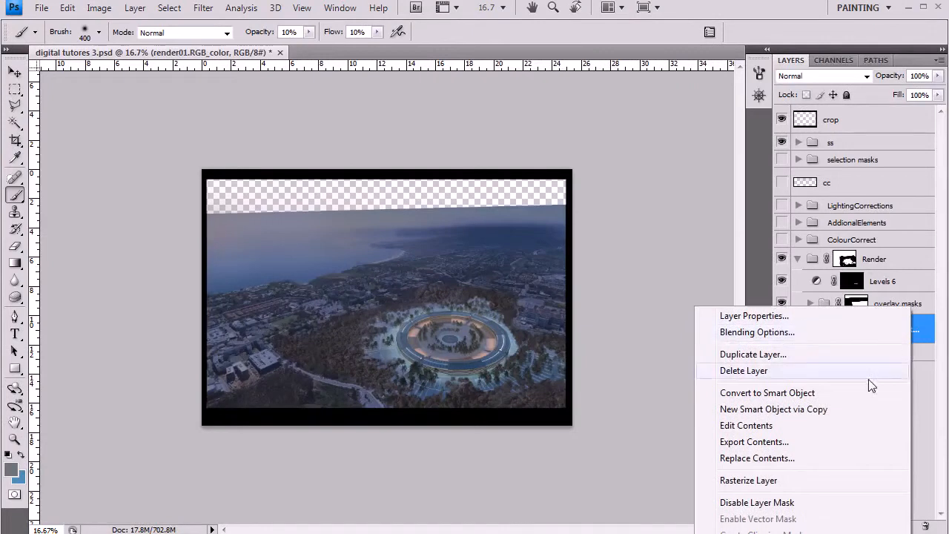
click(818, 459)
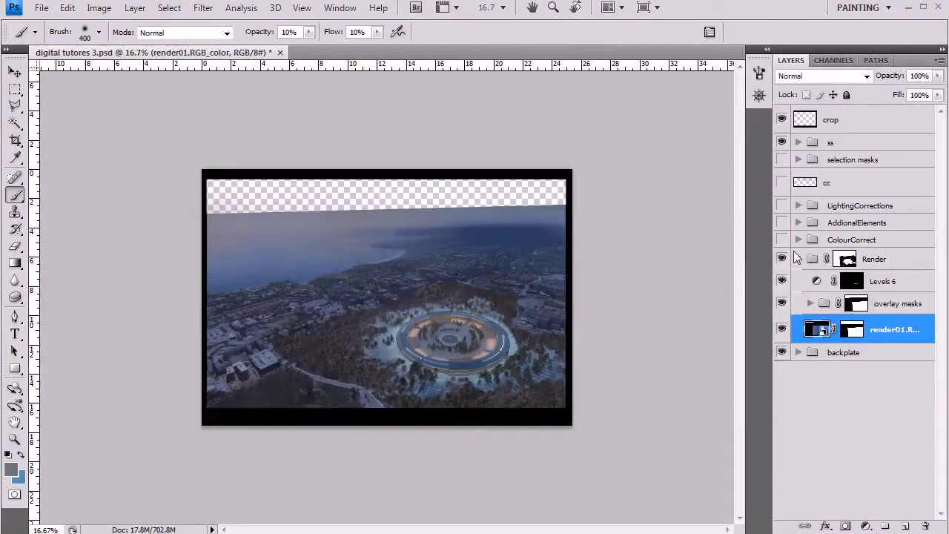
- Select the render01 layer and make the ColourCorrect, AddionalElements and LightingCorrections groups visible
click(798, 258)
click(799, 259)
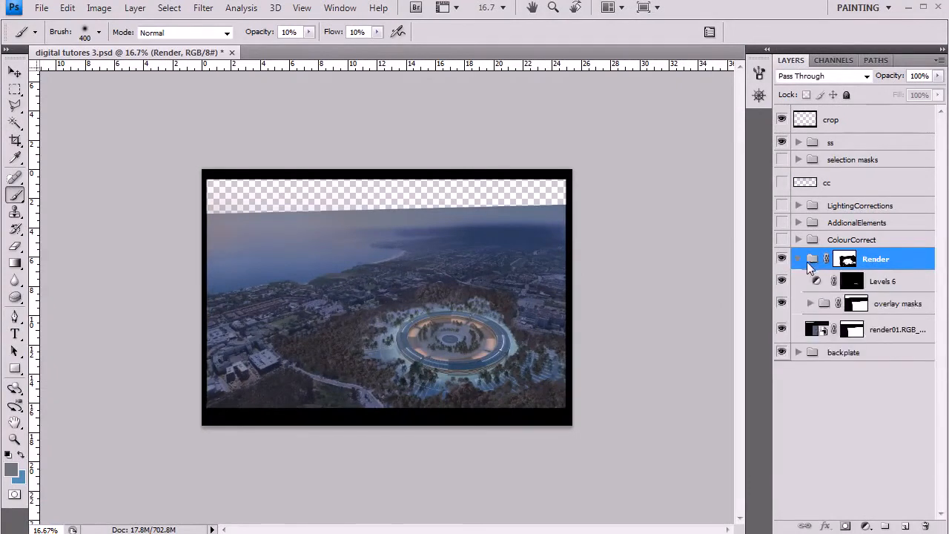
click(820, 331)
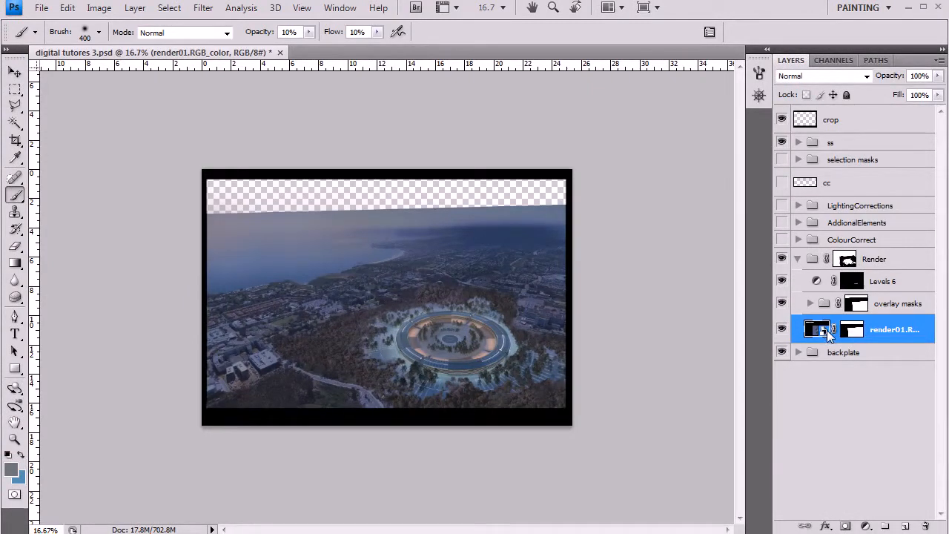
click(782, 239)
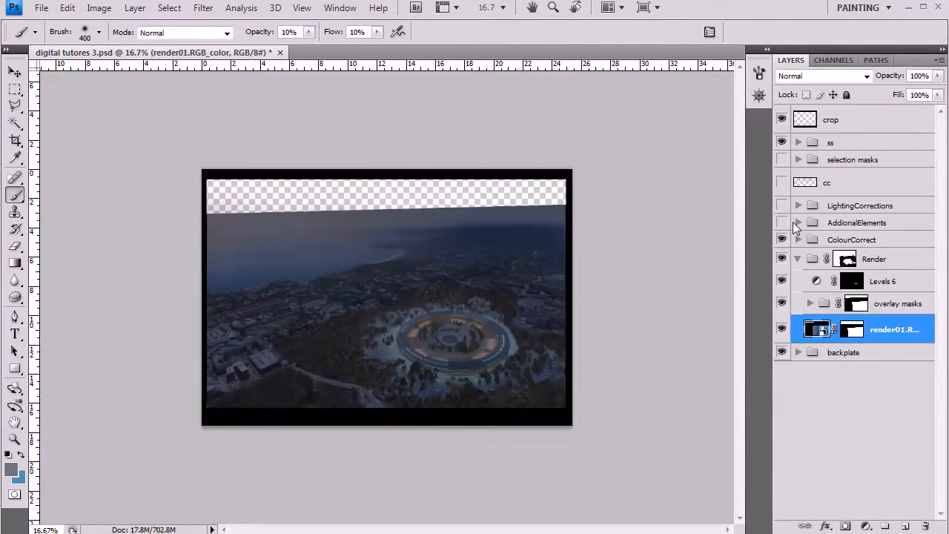
click(783, 223)
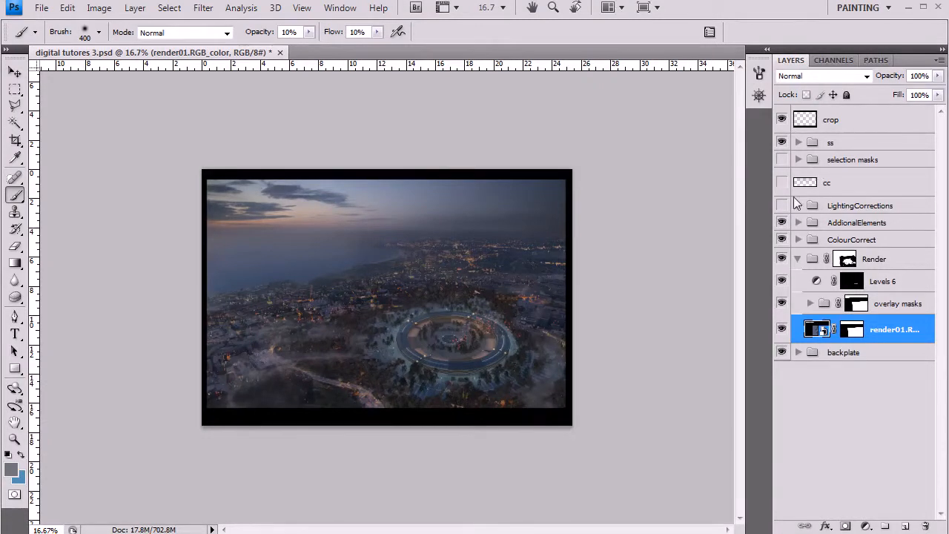
click(782, 205)
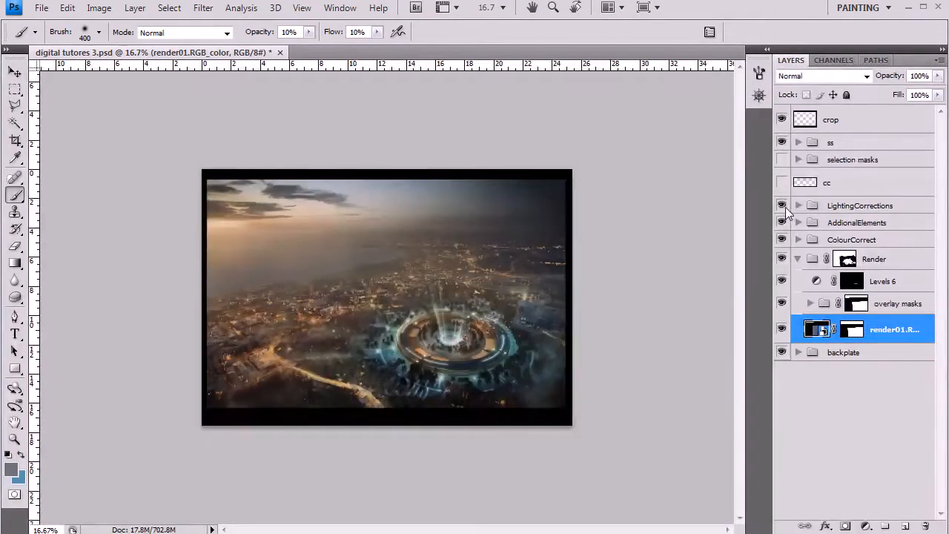
- Compare the image with and without the LightingCorrections group and check the contents of the AddionalElements group
click(782, 206)
click(782, 206)
click(782, 206)
click(782, 207)
click(782, 206)
click(782, 206)
click(798, 222)
click(800, 222)
- Expand the LightingCorrections group, compare the image with and without its darken layer, and select that layer with the Eraser tool active
click(799, 205)
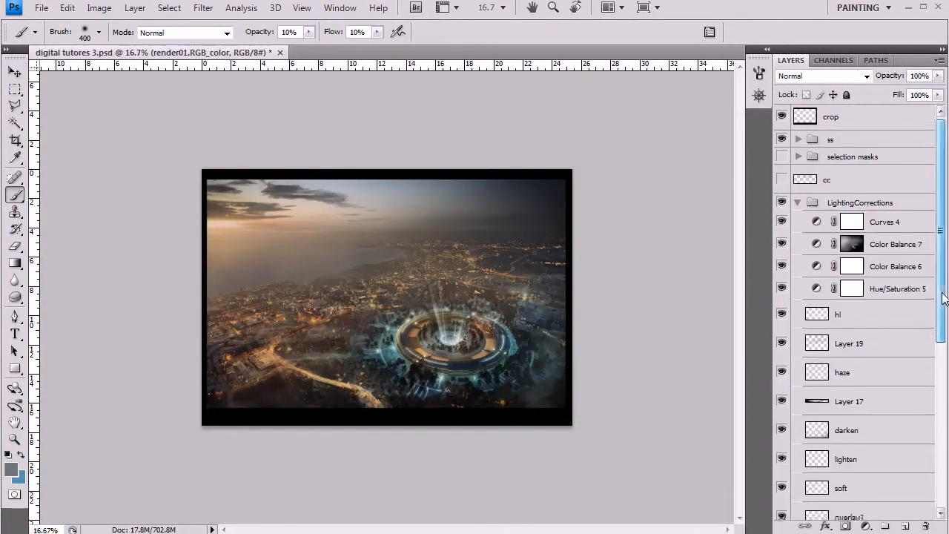
scroll(873, 343, down, 3)
click(782, 331)
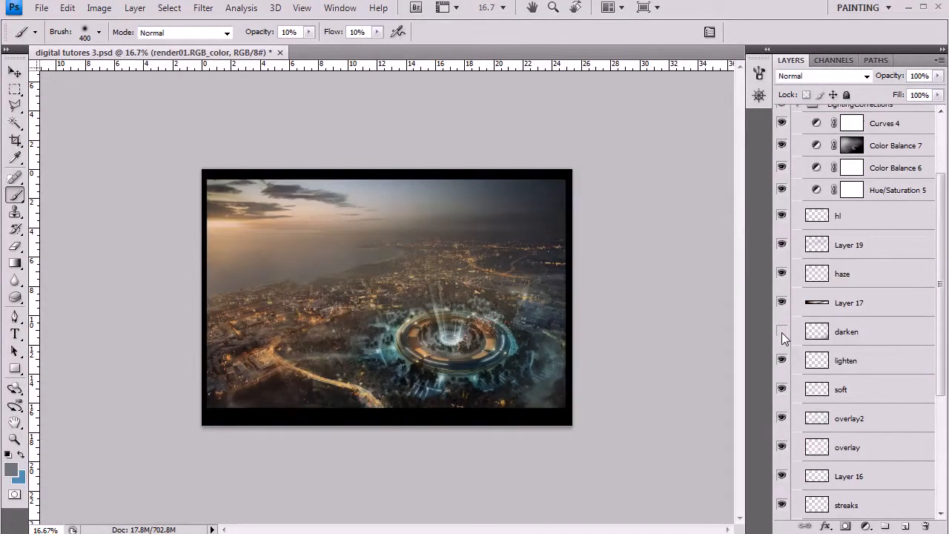
click(781, 331)
click(782, 331)
click(782, 331)
click(781, 335)
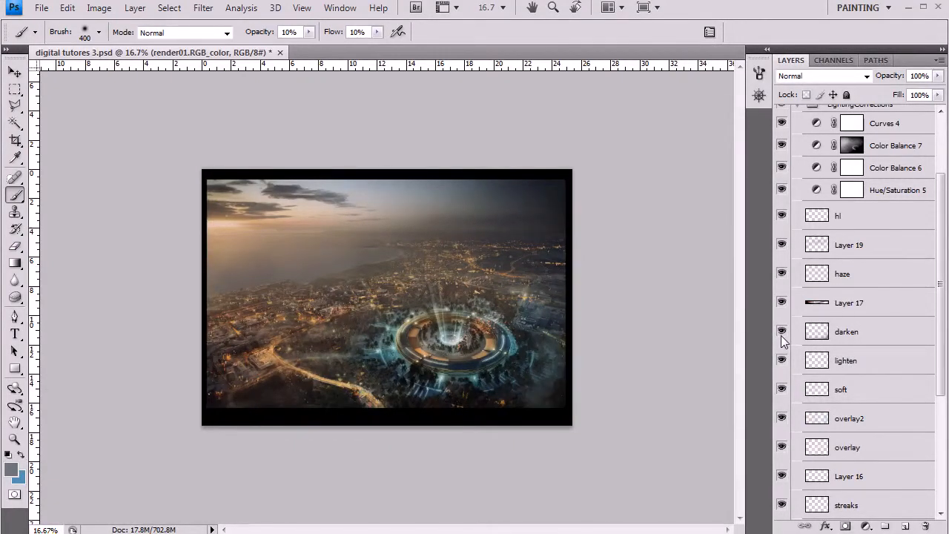
click(817, 331)
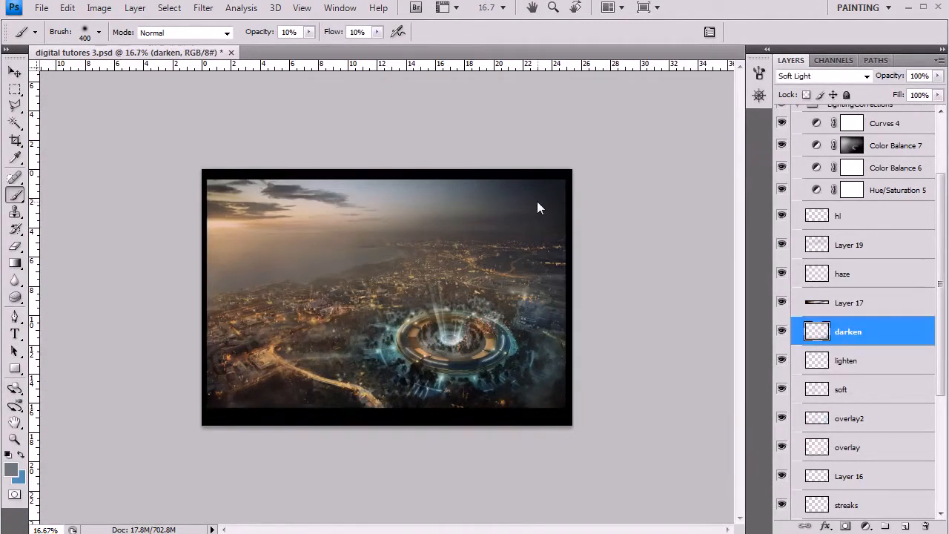
key(e)
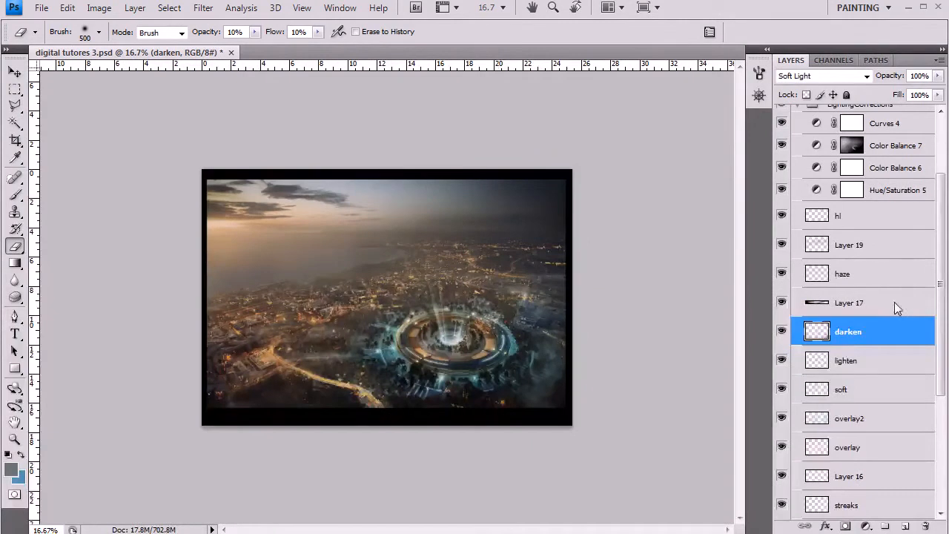
- Make the cc layer visible with Soft Light blending, and ready the Brush tool with blue as the foreground colour
scroll(852, 259, up, 4)
click(784, 183)
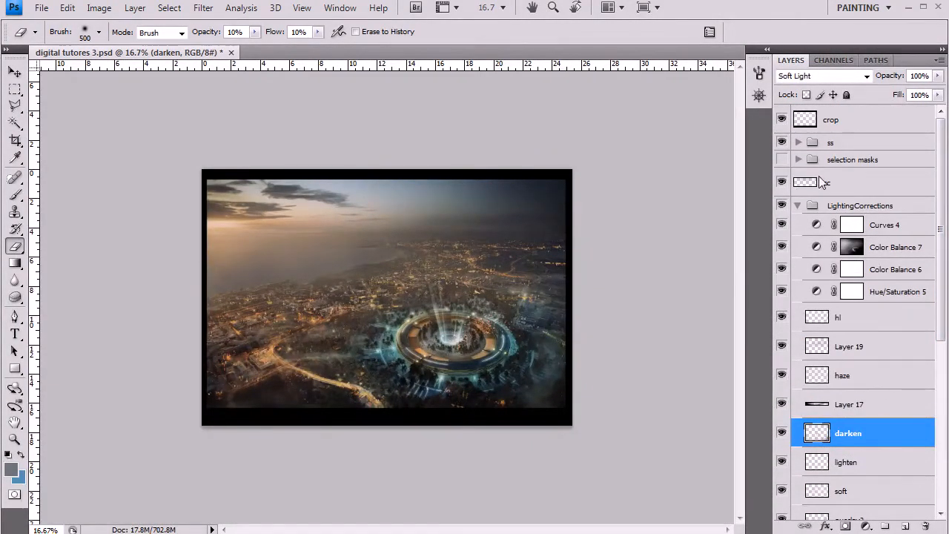
click(845, 178)
click(837, 76)
click(823, 277)
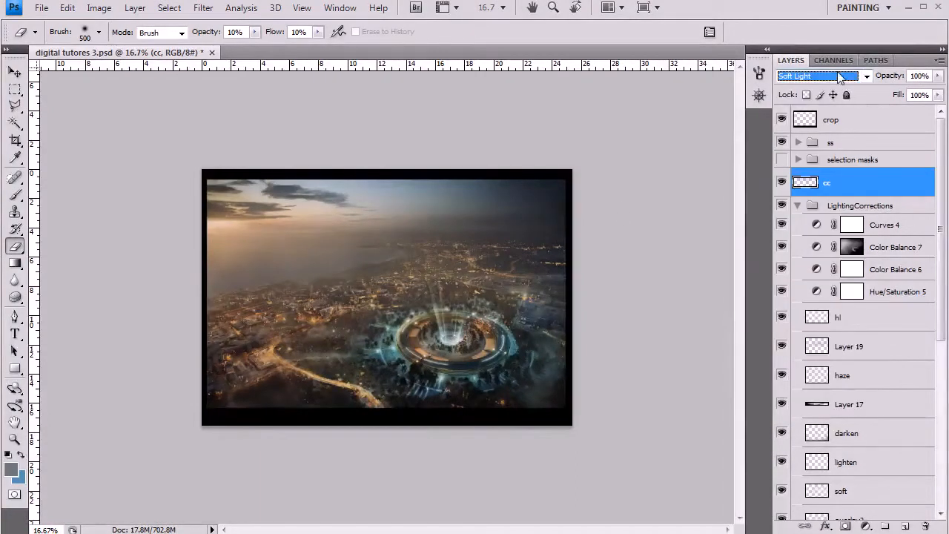
click(75, 459)
key(x)
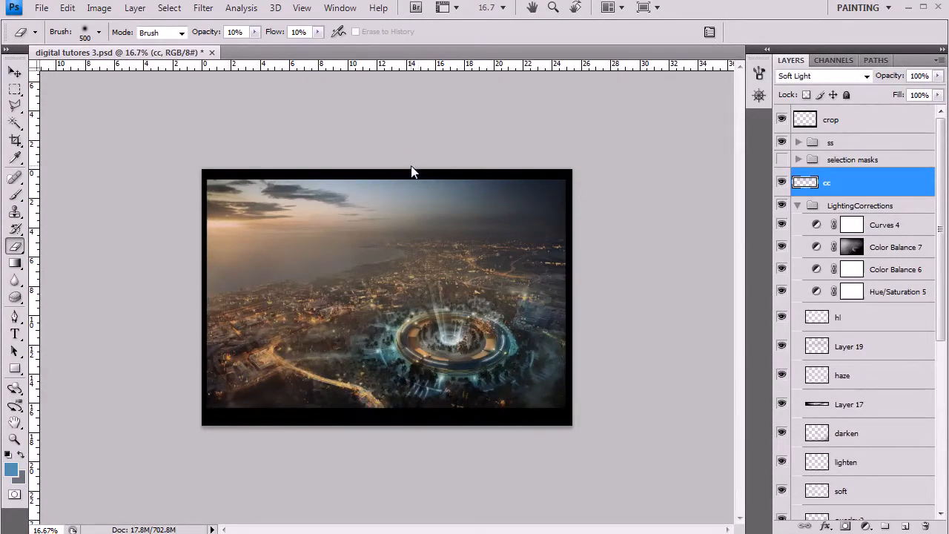
key(b)
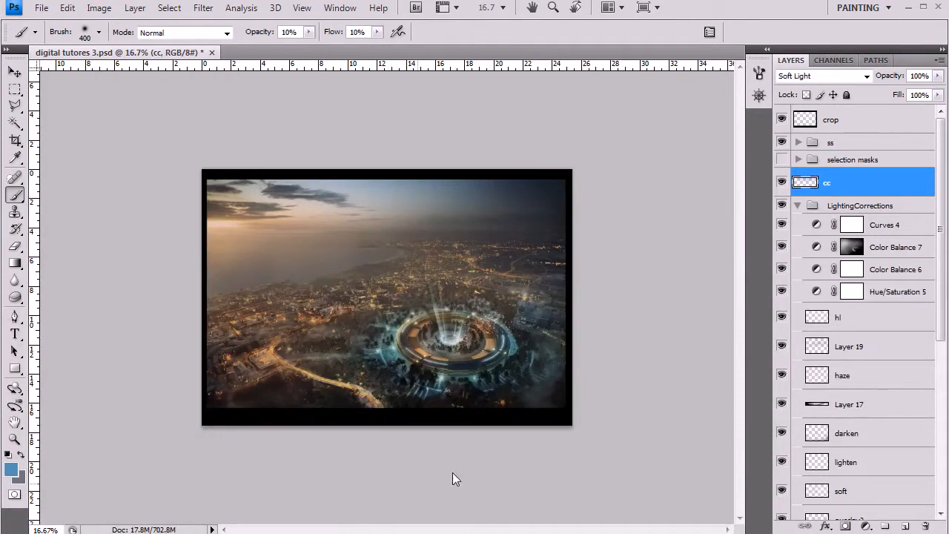
- Check the effect of the cc layer, move it into the LightingCorrections group above Curves 4, and collapse the group
click(784, 182)
click(784, 183)
drag(878, 186, 883, 216)
click(829, 184)
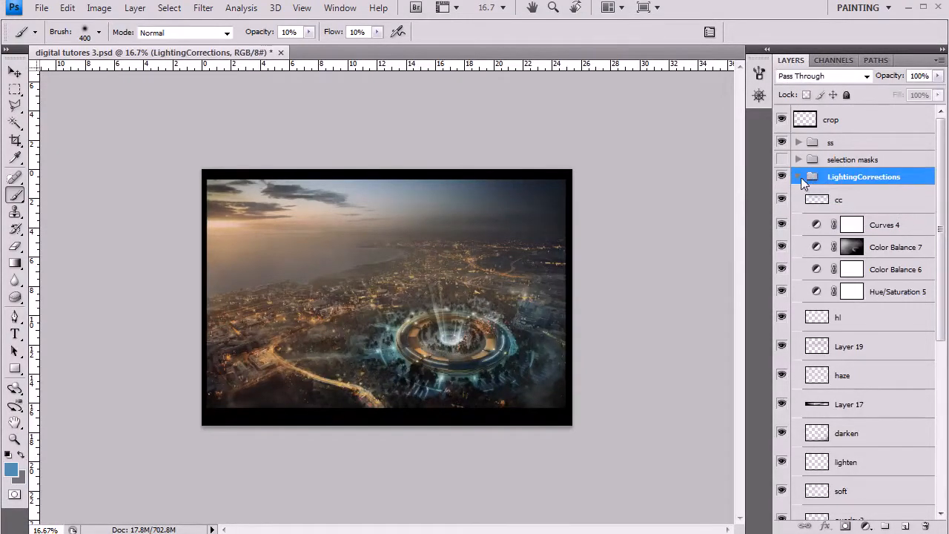
click(798, 176)
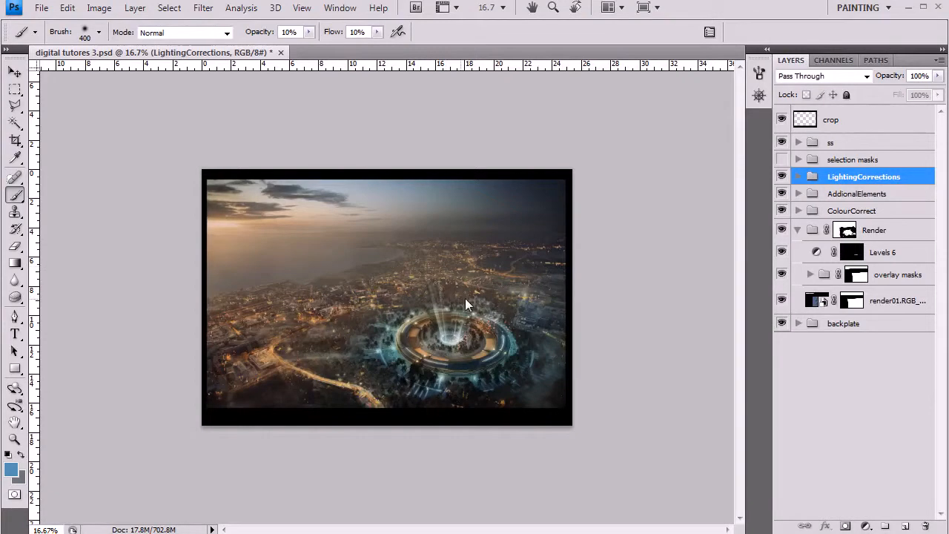
- Examine the overall composition and the details of the image at several zoom levels between 4% and 25%
click(14, 72)
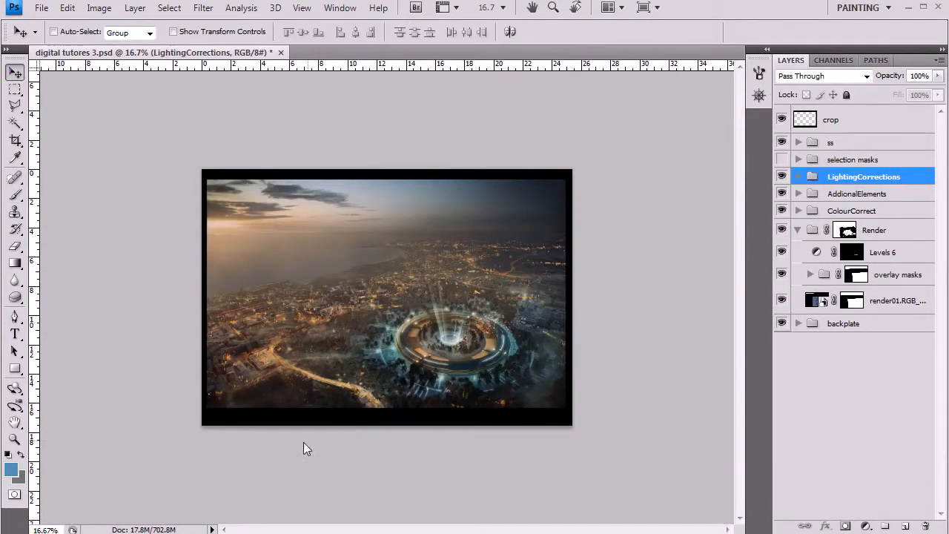
key(z)
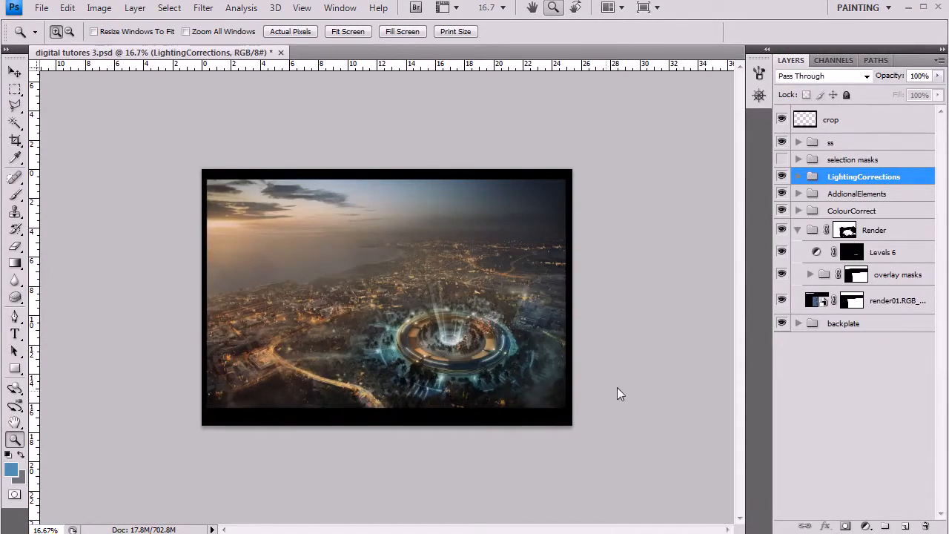
click(463, 342)
alt+click(530, 386)
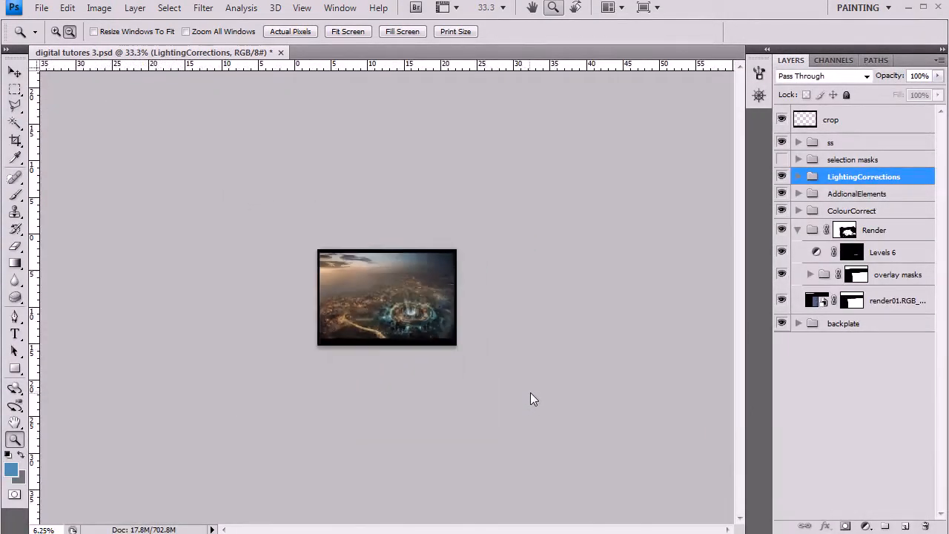
alt+click(530, 392)
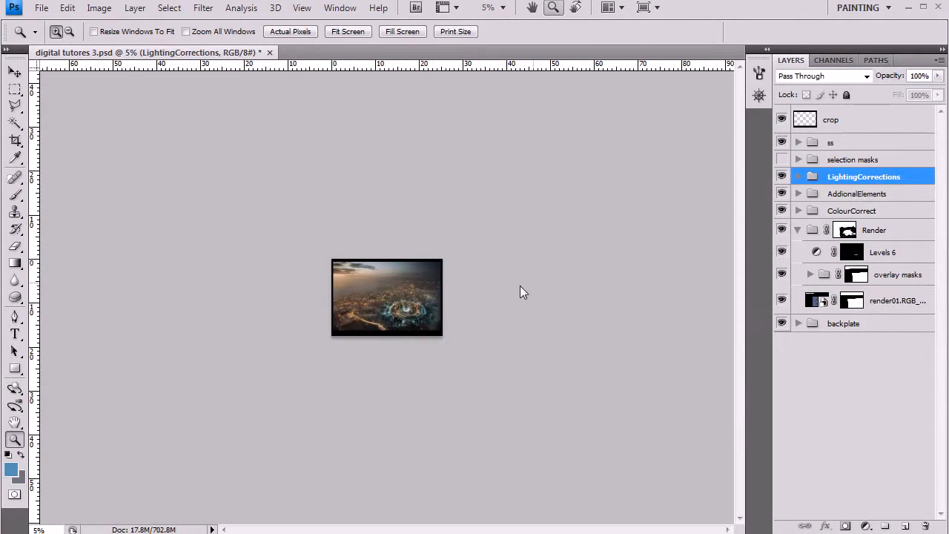
alt+click(438, 313)
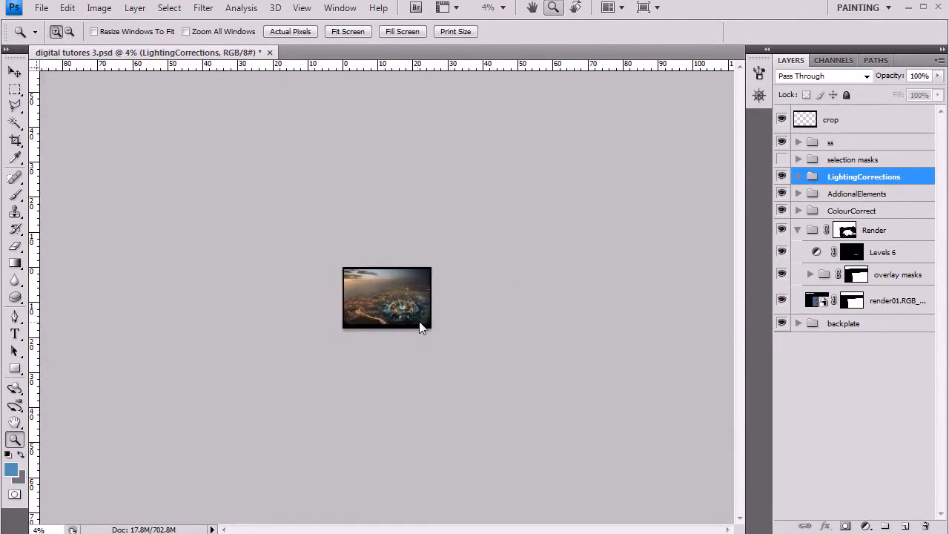
click(433, 319)
click(409, 327)
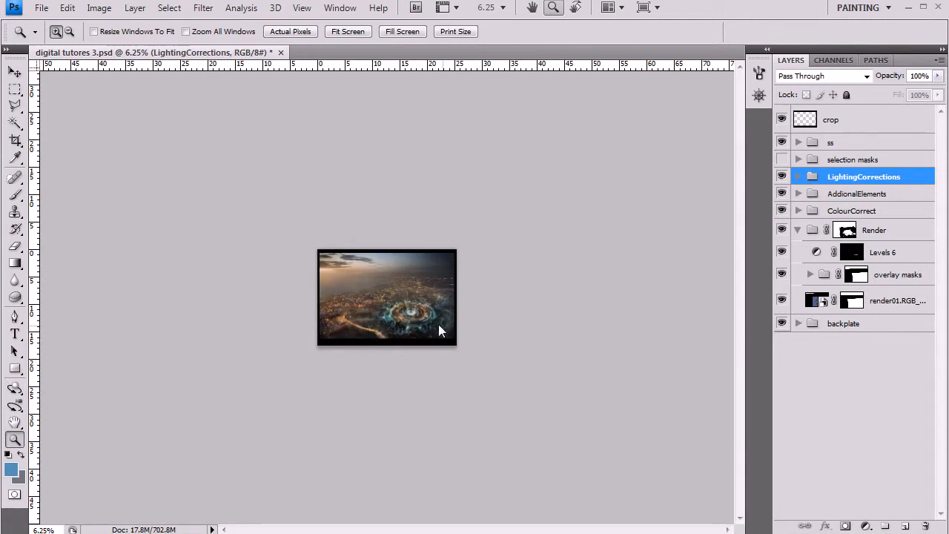
click(373, 333)
click(391, 353)
click(393, 358)
click(359, 401)
alt+click(391, 414)
click(404, 390)
click(333, 432)
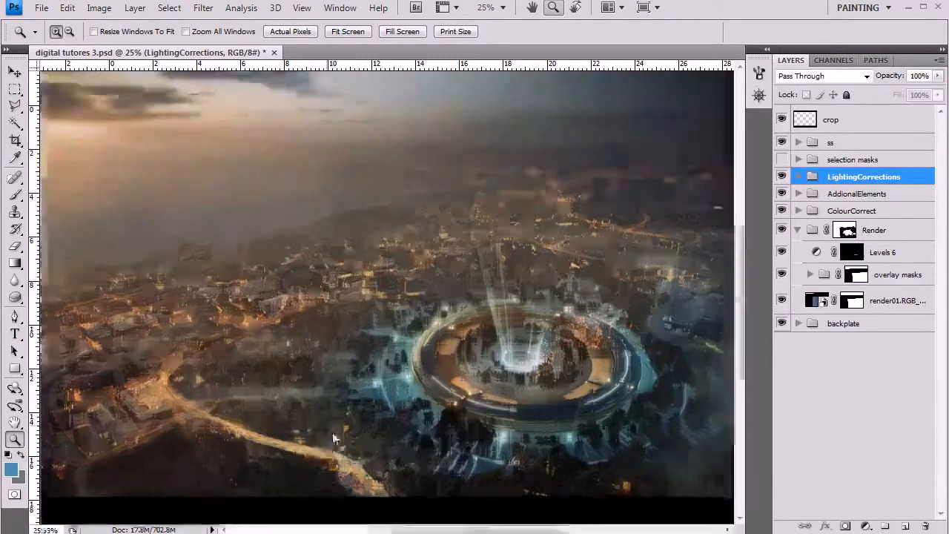
click(324, 458)
alt+click(311, 474)
alt+click(324, 442)
click(325, 437)
alt+click(281, 441)
alt+click(326, 433)
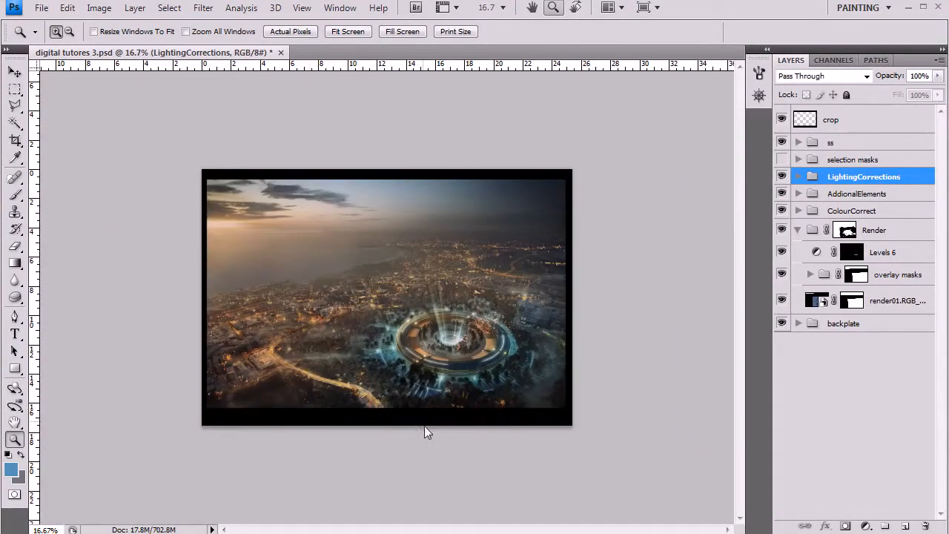
- Expand the LightingCorrections group, select the streaks layer, and compare the image with and without it
click(799, 177)
drag(940, 326, 939, 450)
click(888, 408)
click(781, 409)
click(782, 408)
key(e)
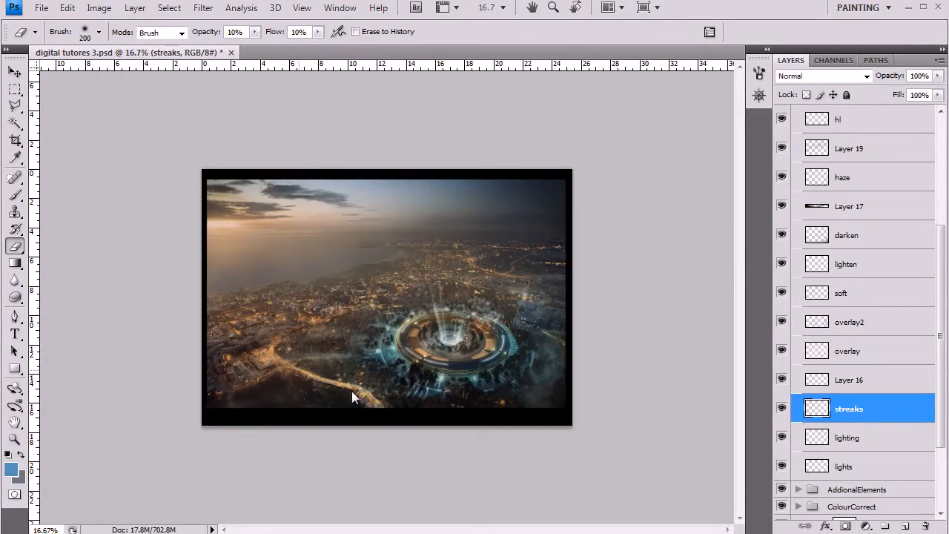
click(787, 382)
- Add a new layer named "sharpen" directly above the cc layer in the LightingCorrections group
key(z)
click(501, 353)
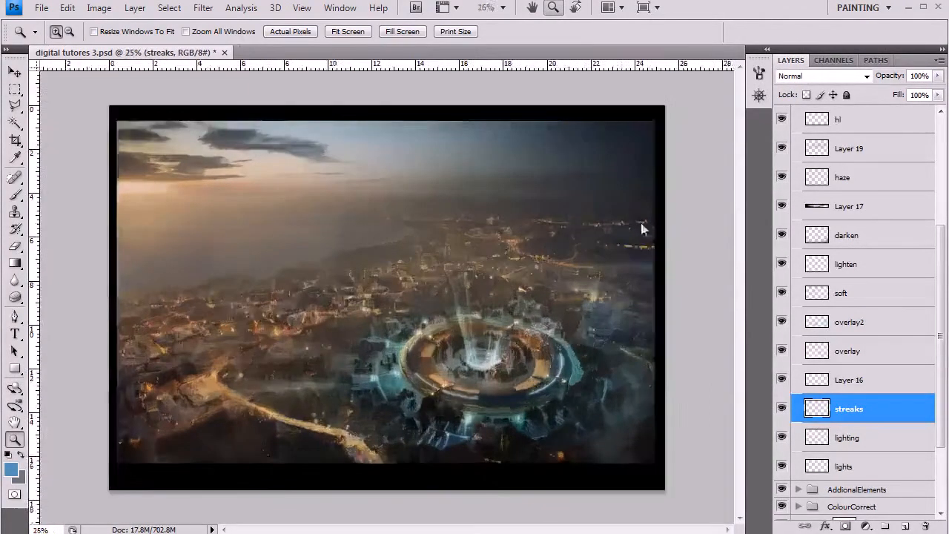
drag(942, 288, 946, 180)
click(882, 198)
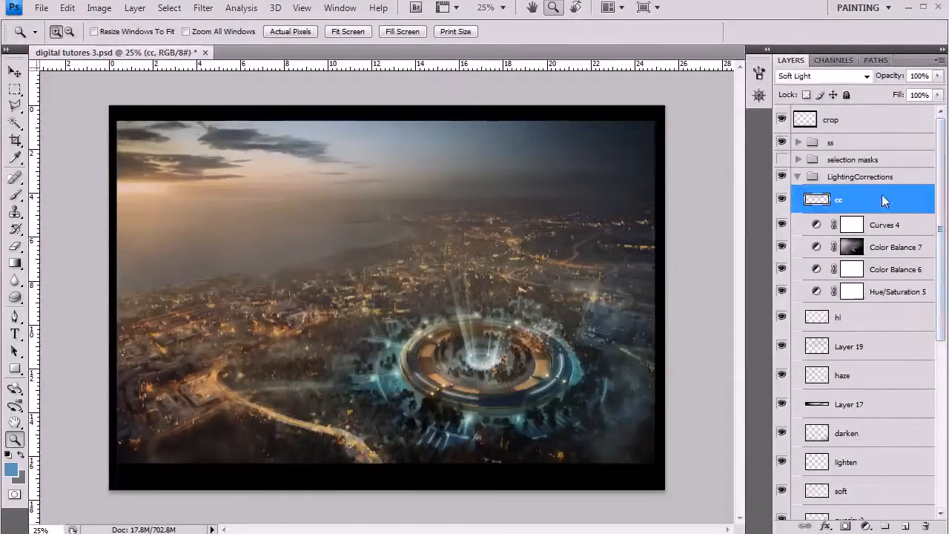
click(782, 199)
click(782, 200)
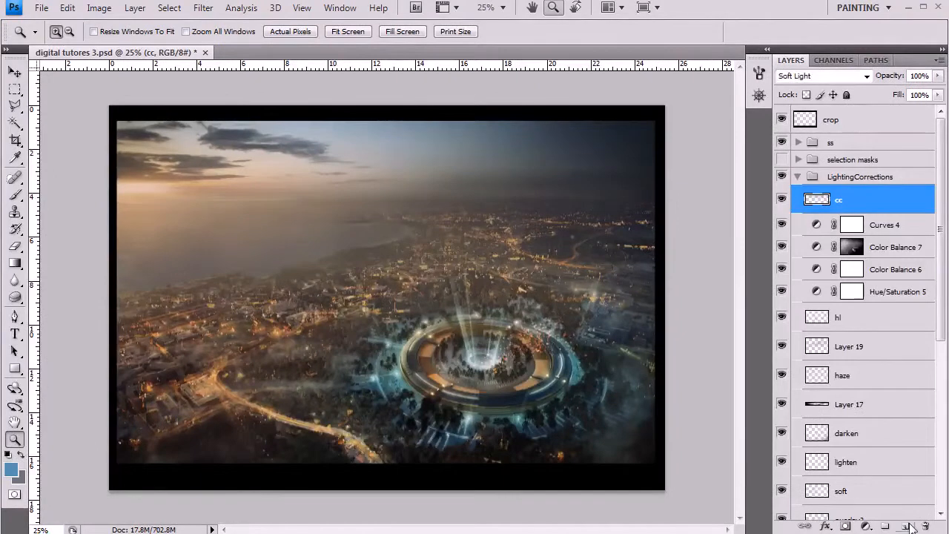
click(905, 525)
double_click(853, 200)
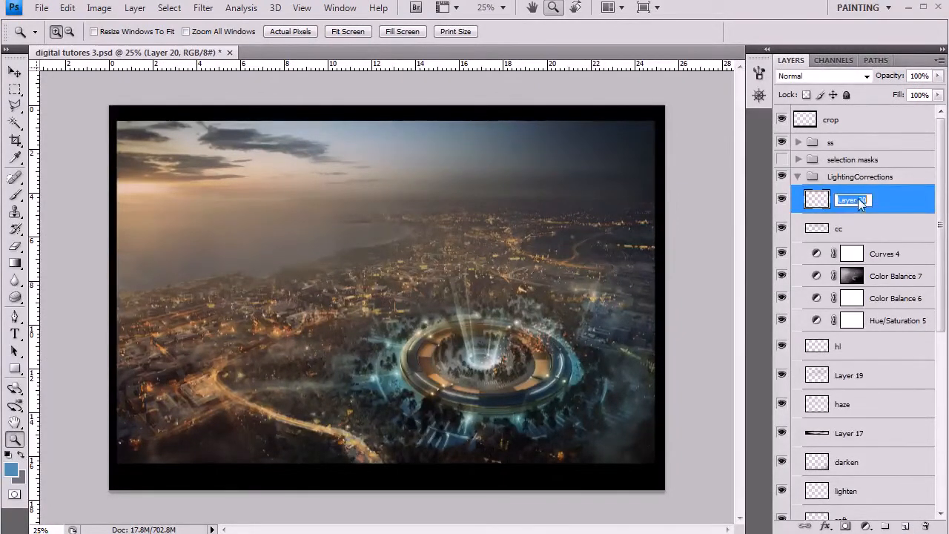
text(sharpen)
key(Return)
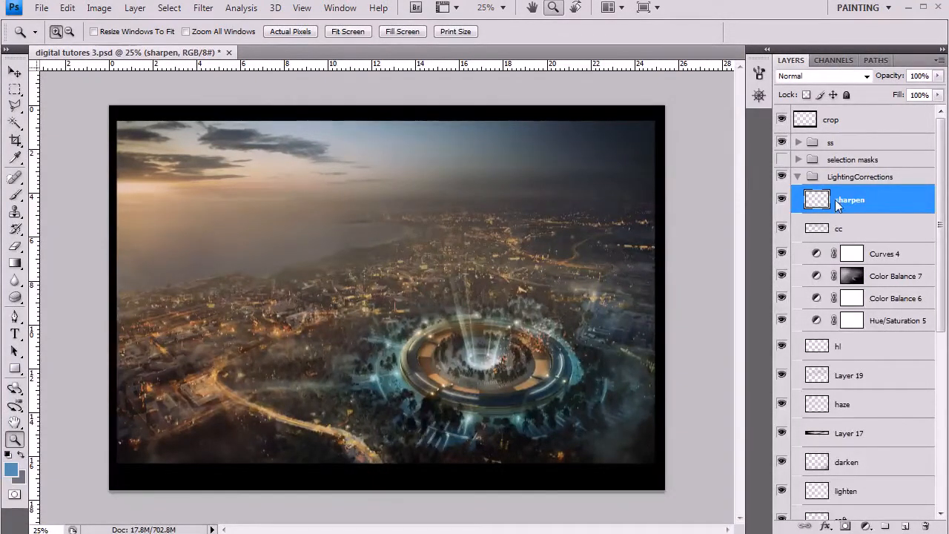
- Apply the merged RGB image to the sharpen layer with Apply Image, using Multiply blending at 100% opacity
click(98, 9)
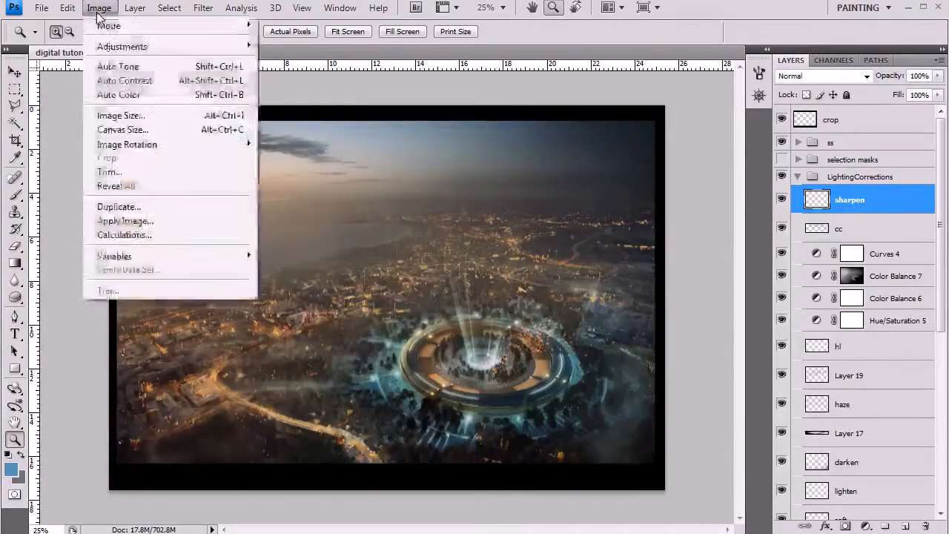
click(167, 221)
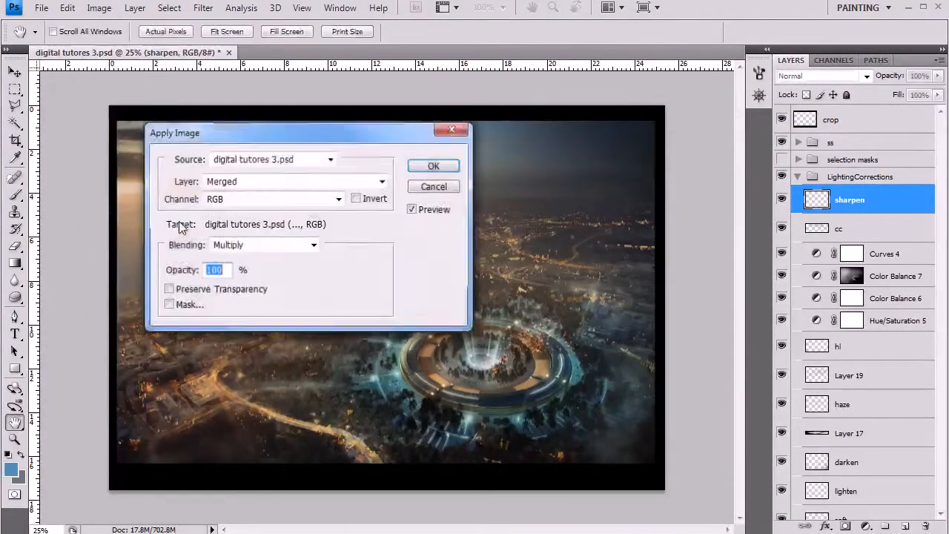
click(439, 168)
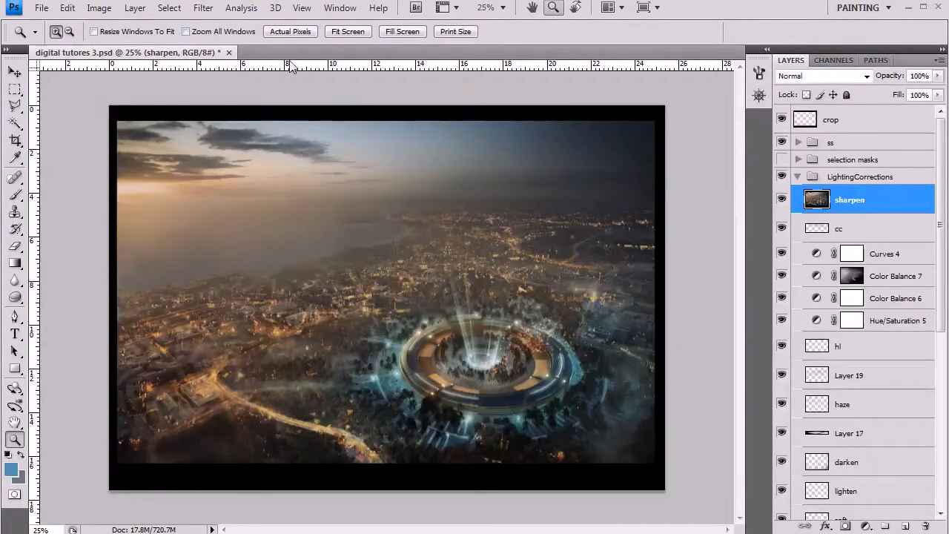
- Start an Unsharp Mask on the sharpen layer with amount 33% and radius 4.8 pixels, and preview it on the ring building
click(203, 8)
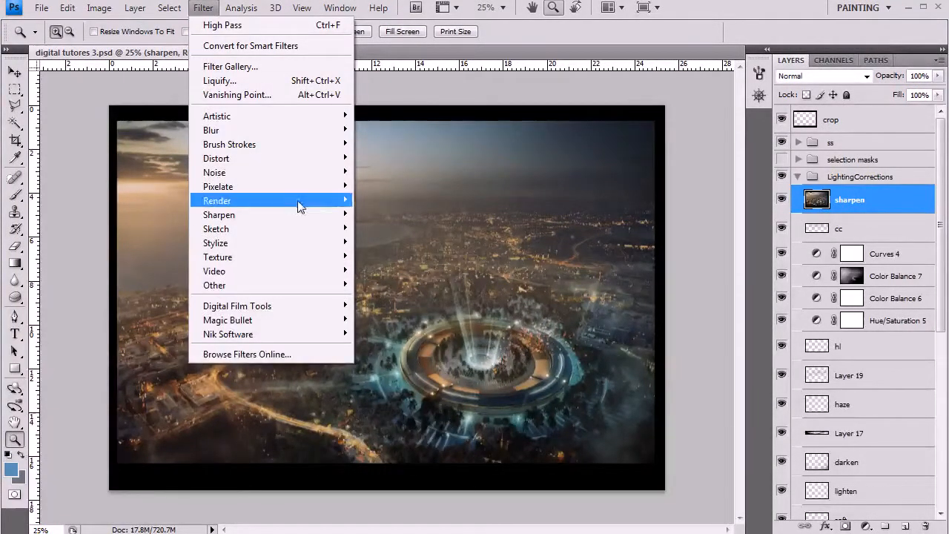
mouse_move(339, 214)
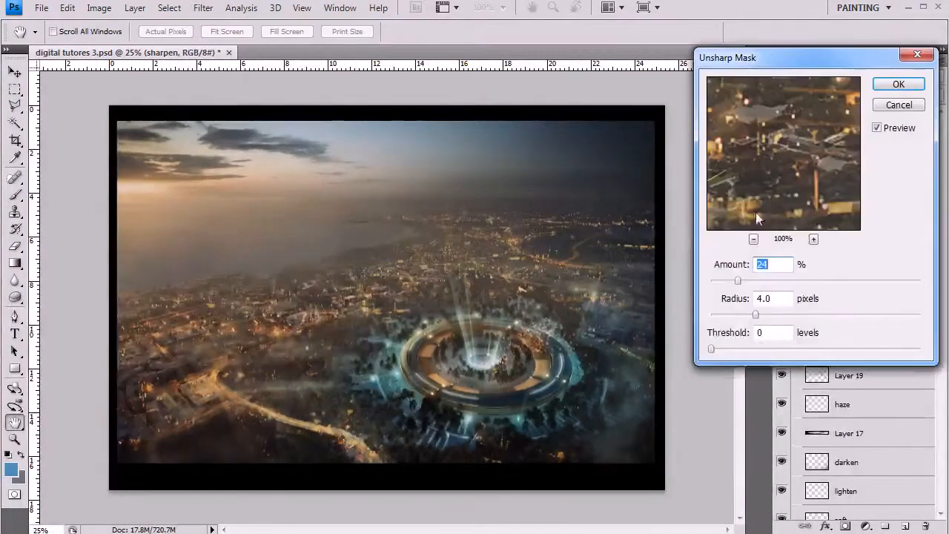
click(756, 282)
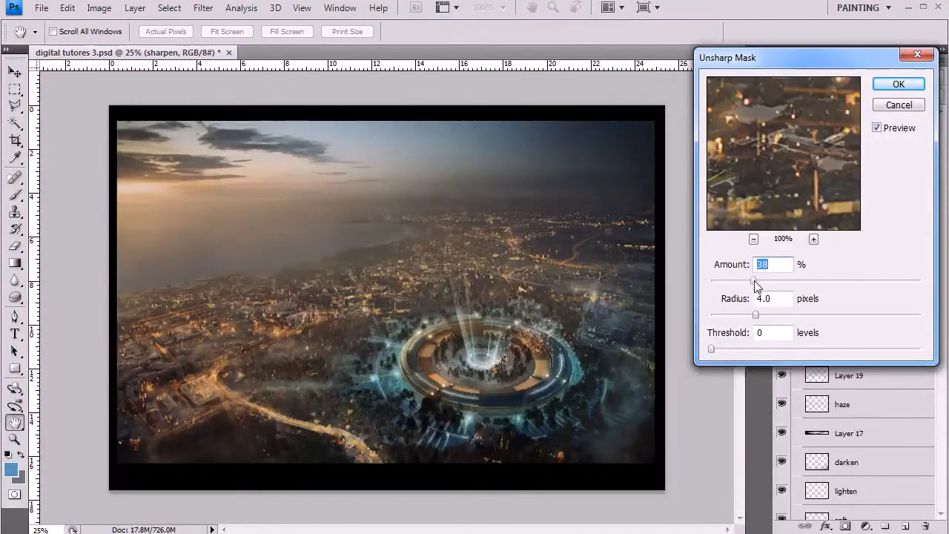
drag(826, 70, 778, 86)
click(735, 298)
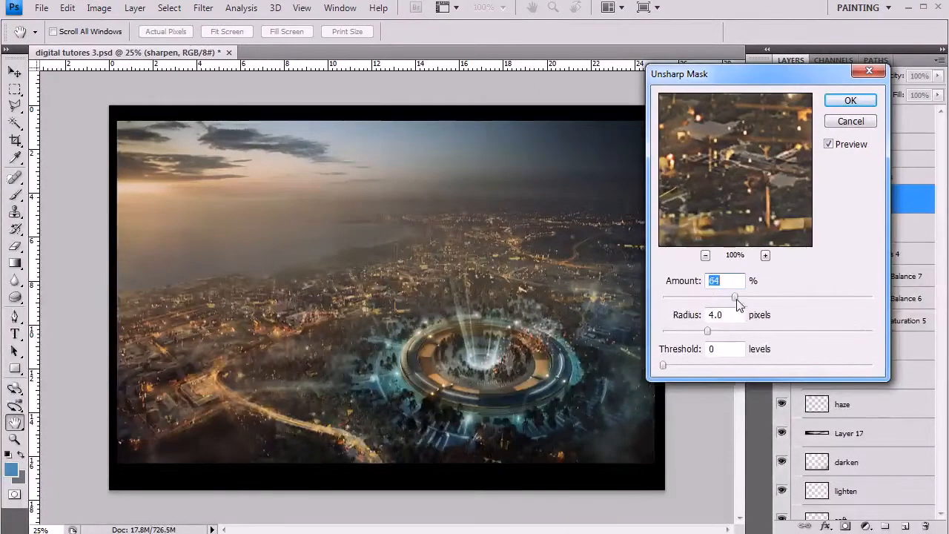
click(722, 331)
drag(723, 330, 717, 331)
click(699, 297)
drag(761, 181, 689, 170)
drag(796, 207, 718, 194)
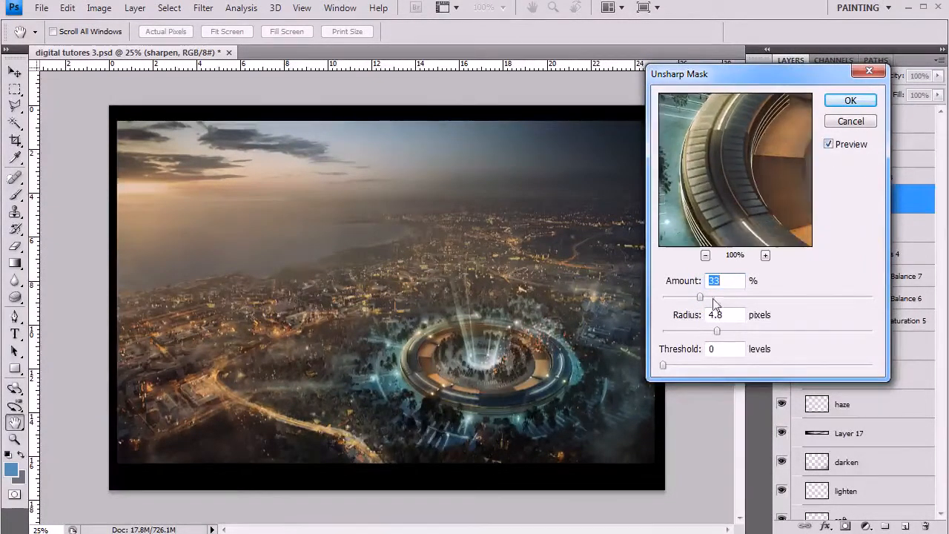
click(834, 148)
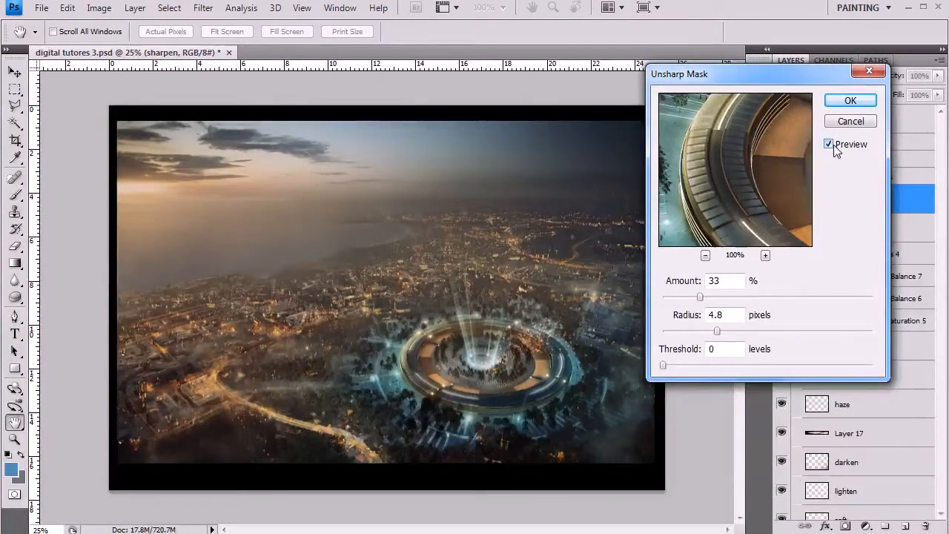
- Try a stronger Unsharp Mask with amount 48% and radius 7.9 pixels, and compare the image with and without preview
click(720, 297)
drag(720, 299, 717, 297)
drag(717, 331, 735, 330)
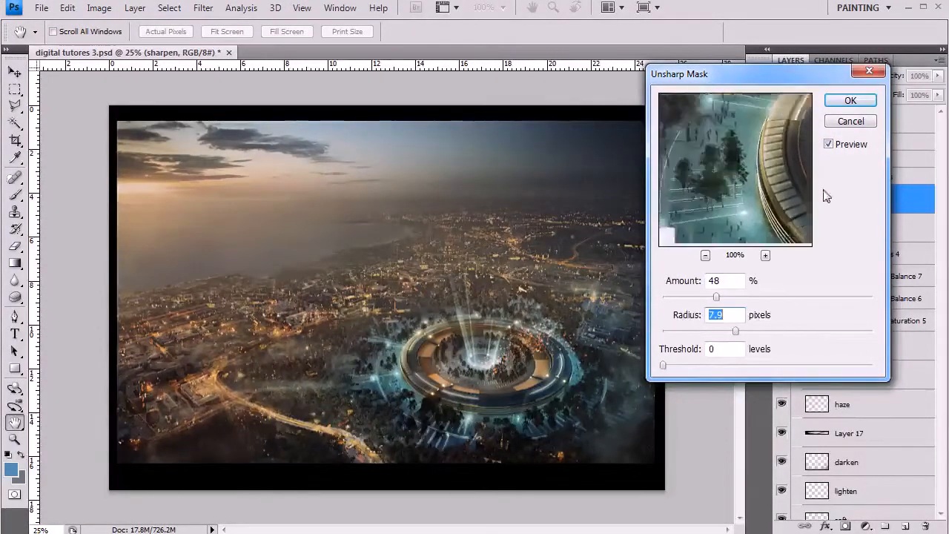
click(830, 146)
click(830, 145)
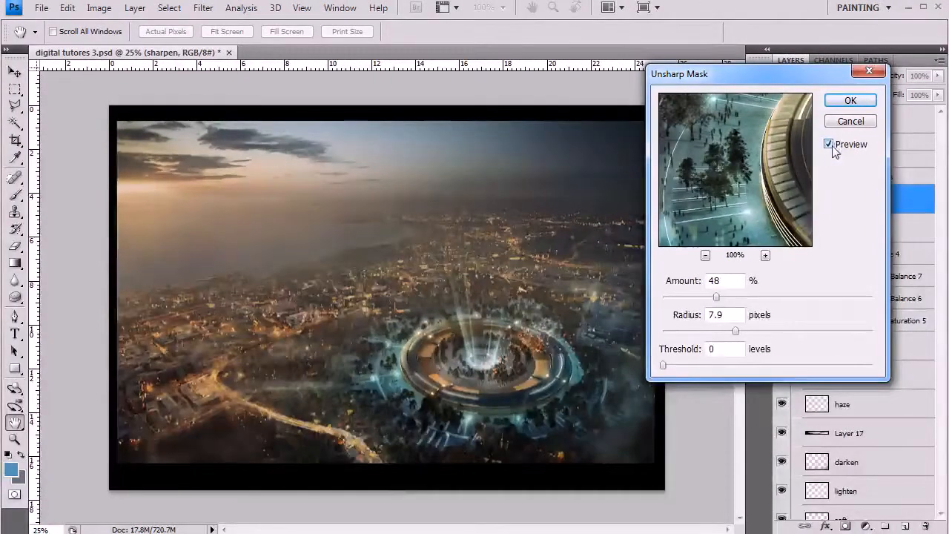
- Apply the Unsharp Mask with amount 24% and radius 4.9 pixels, and compare the image with and without the sharpen layer
drag(716, 296, 691, 298)
click(716, 330)
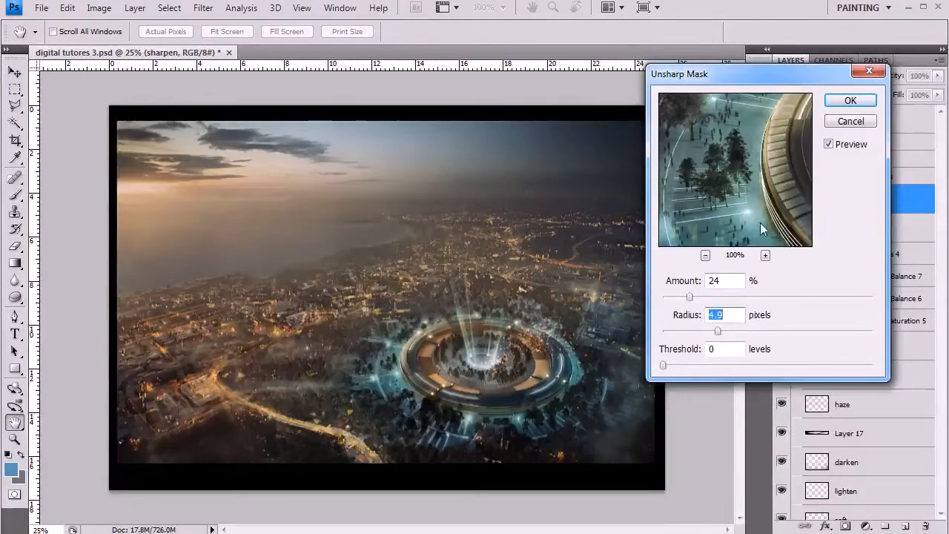
click(831, 144)
click(830, 145)
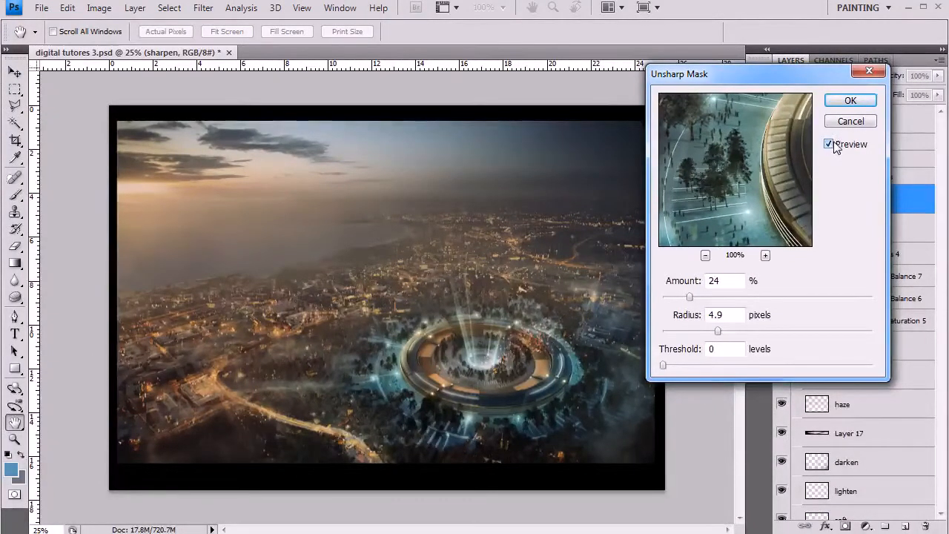
click(851, 100)
key(z)
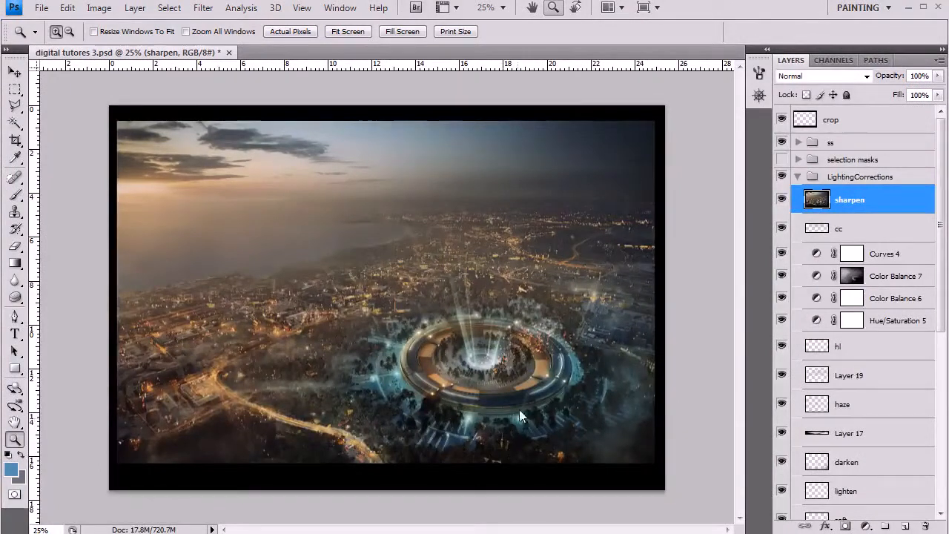
click(782, 199)
click(783, 198)
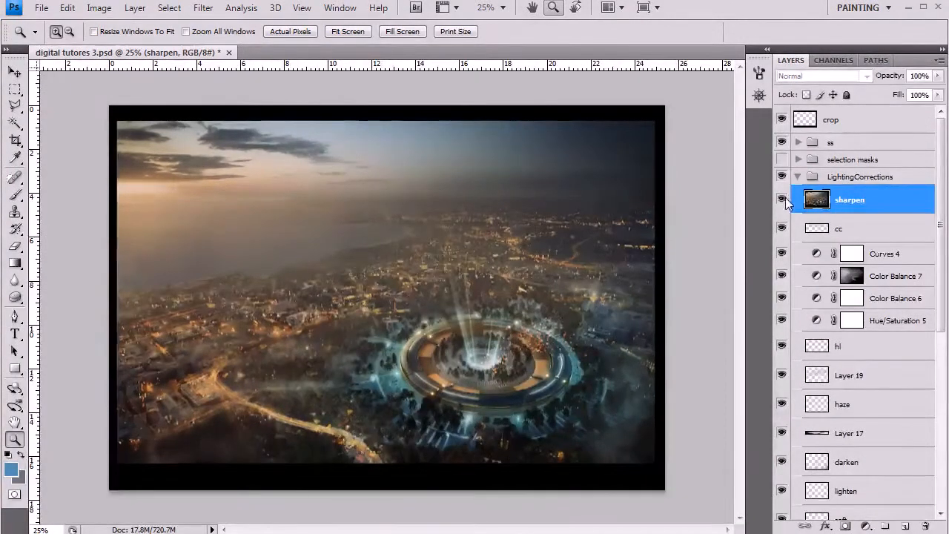
- Add 1% uniform monochromatic noise to the sharpen layer
click(203, 7)
mouse_move(273, 173)
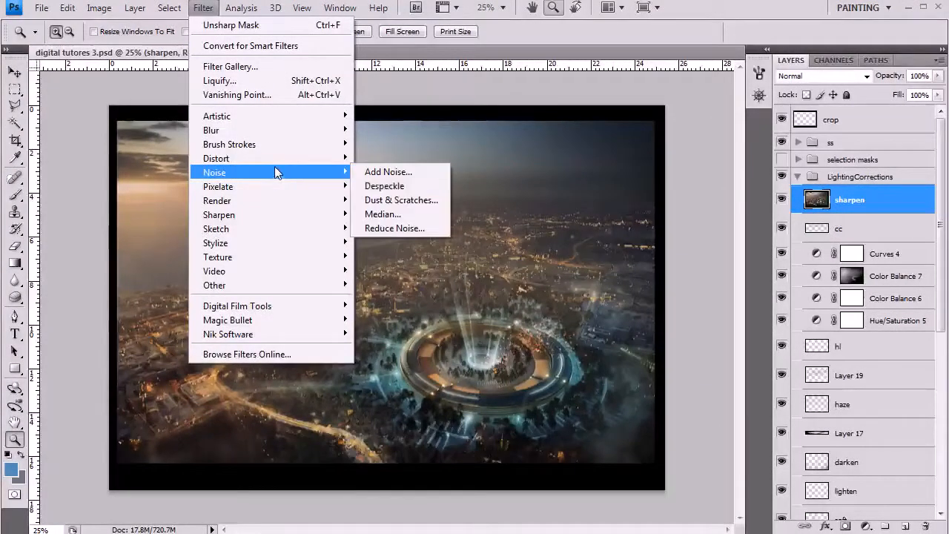
click(415, 174)
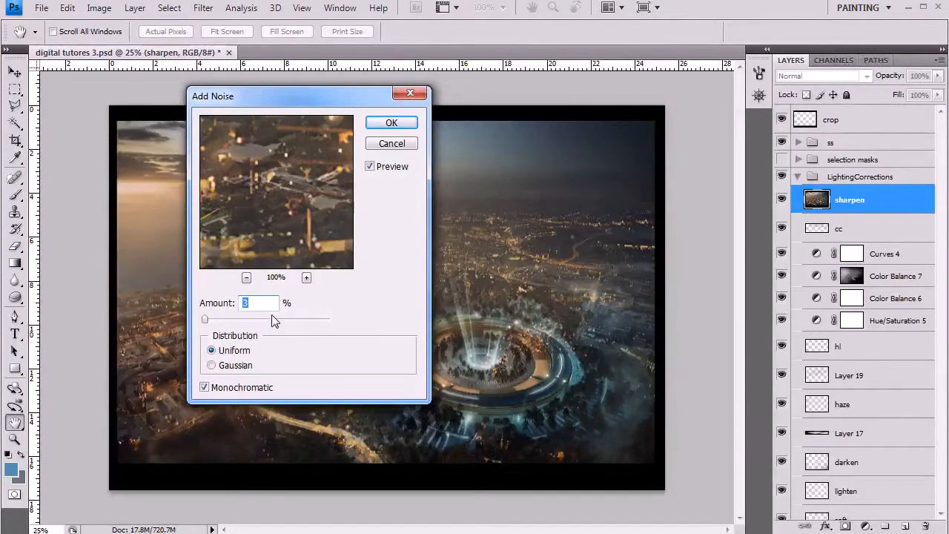
text(1)
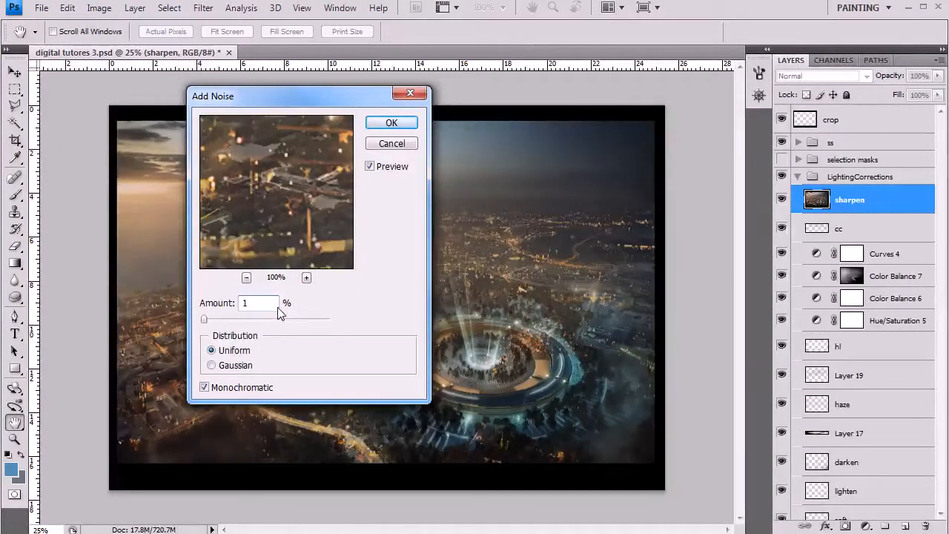
click(401, 124)
key(z)
- Examine the ring building and the trees beside it in close-up, with and without the sharpen layer
click(565, 378)
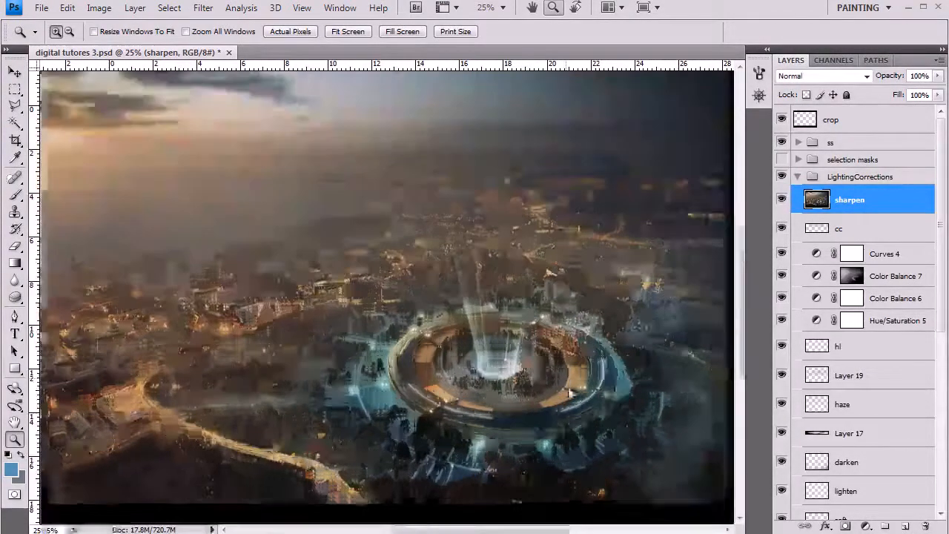
drag(638, 407, 453, 390)
double_click(506, 404)
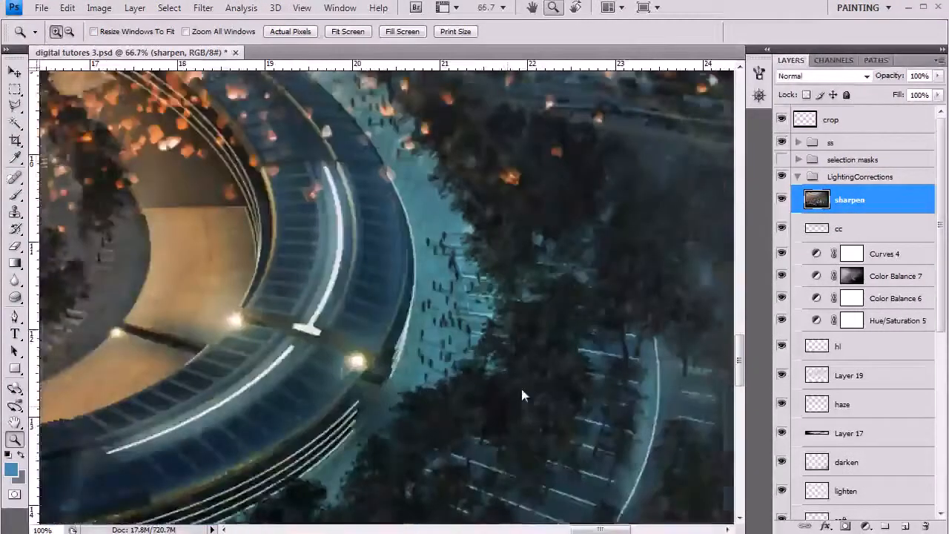
click(782, 200)
click(783, 200)
click(783, 199)
alt+click(535, 331)
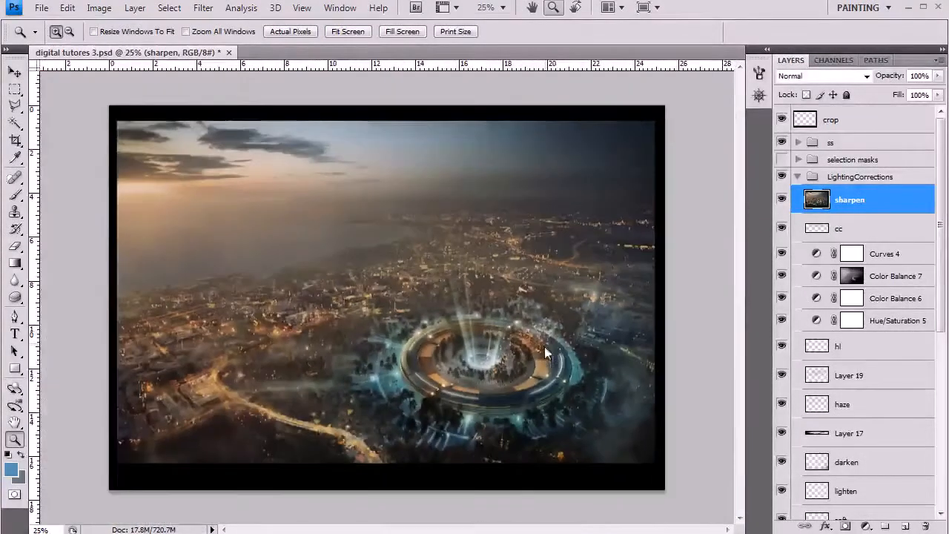
- Review the overall image with the sharpen layer and the crop border switched on and off
click(545, 346)
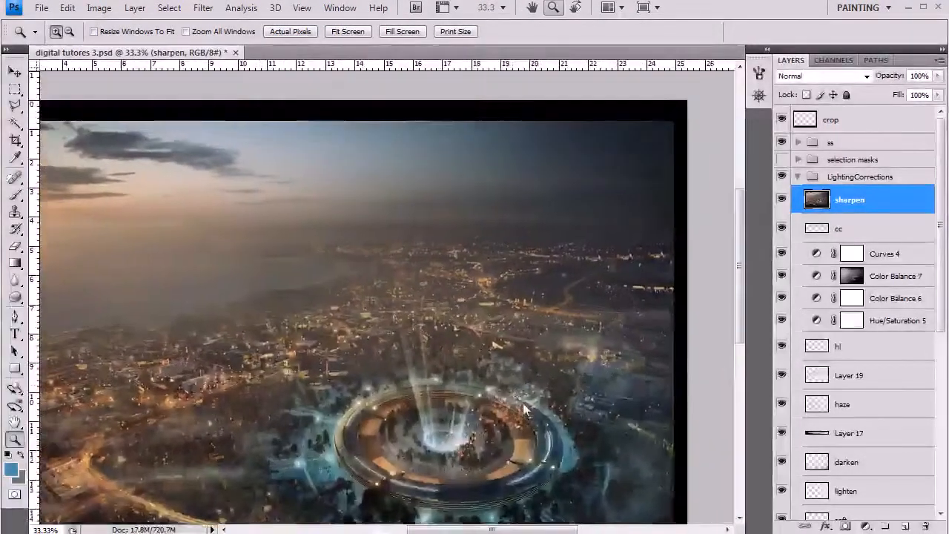
alt+click(524, 402)
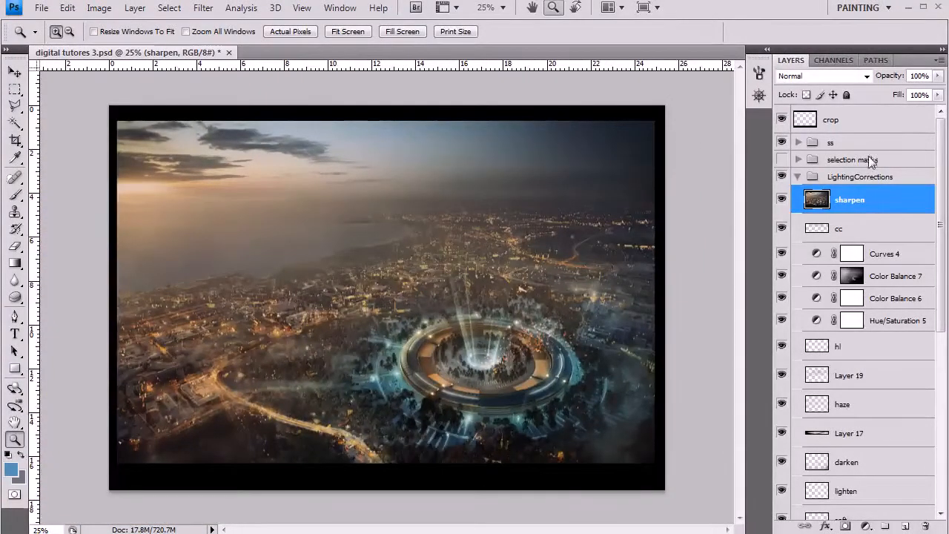
click(782, 199)
click(785, 118)
click(785, 119)
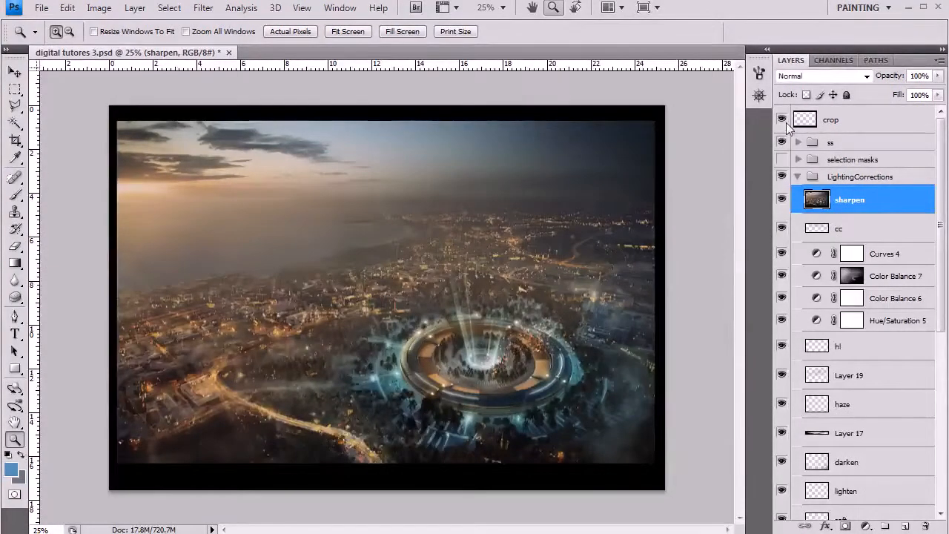
- Hide the crop and sharpen layers, comparing the uncropped image with and without the sharpen layer
click(852, 120)
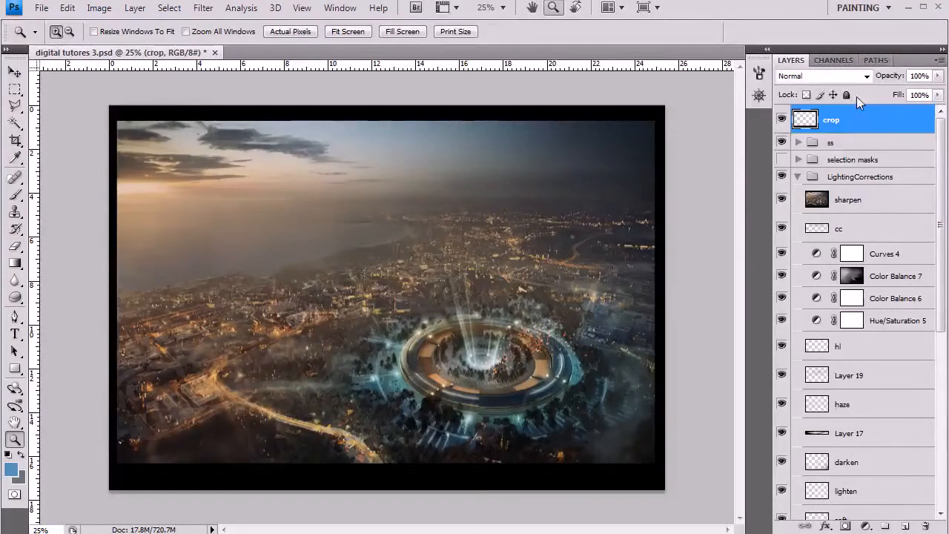
click(783, 119)
click(783, 199)
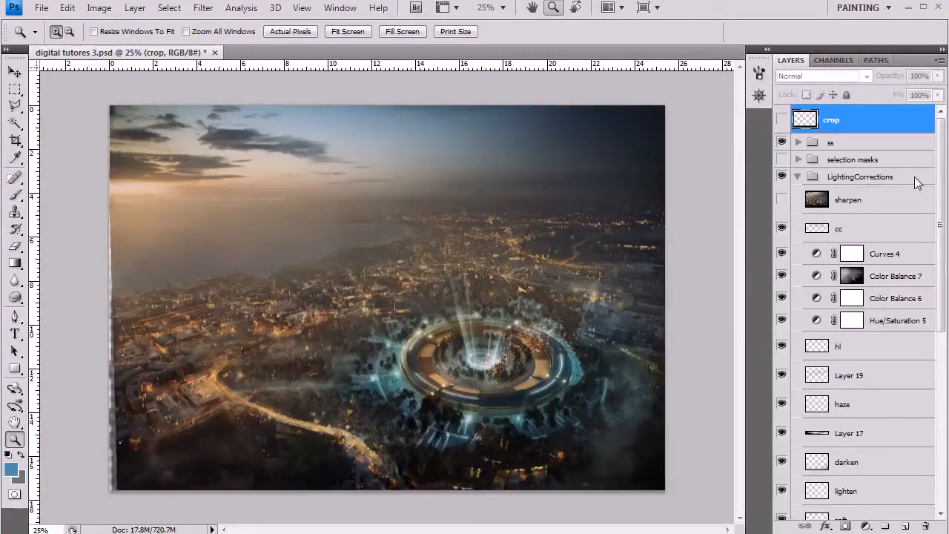
click(789, 201)
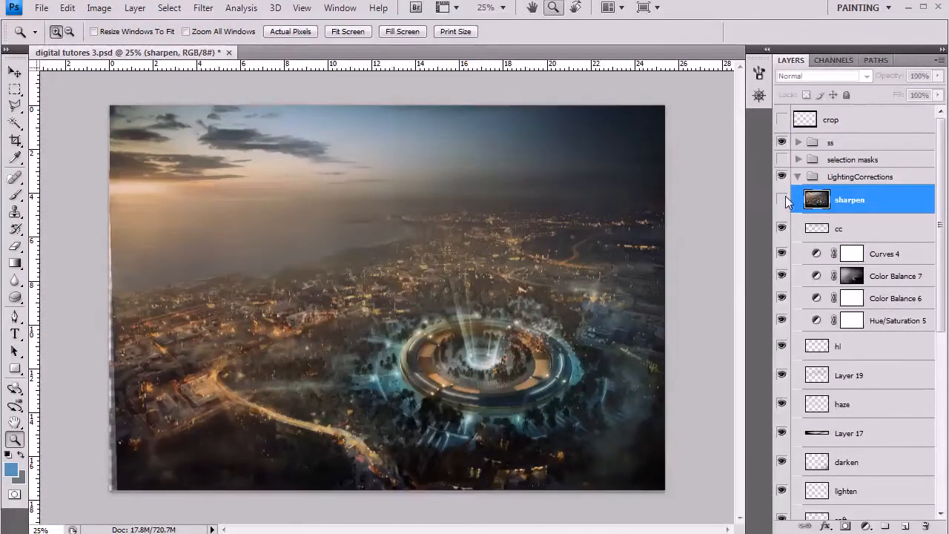
click(782, 201)
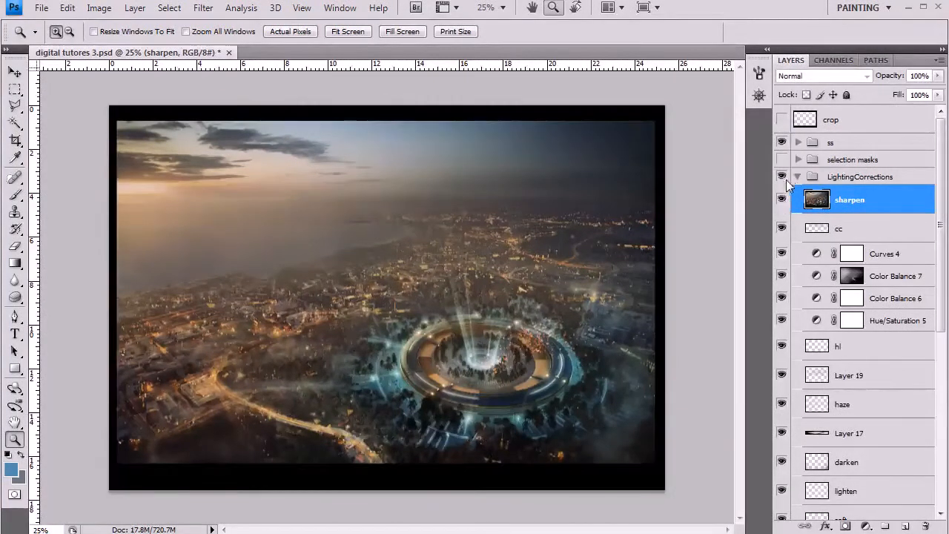
click(785, 200)
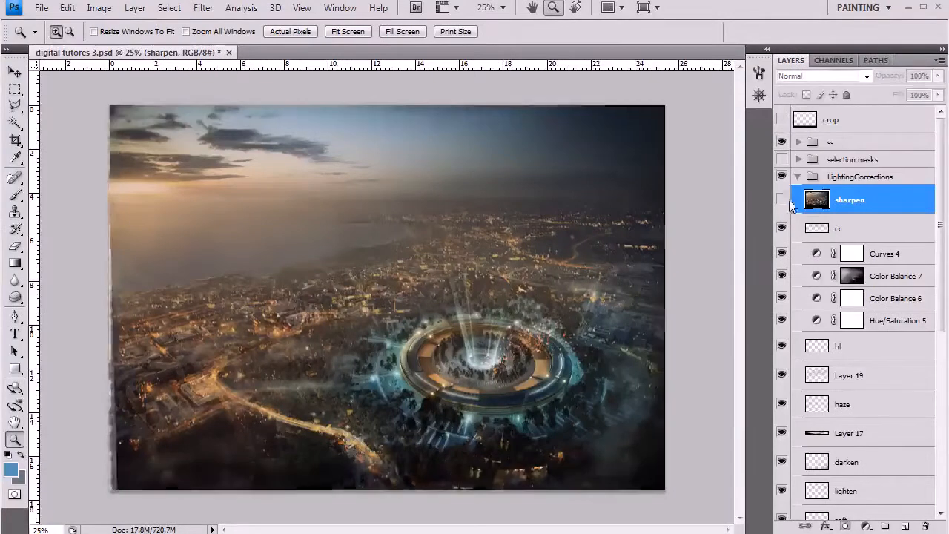
click(783, 199)
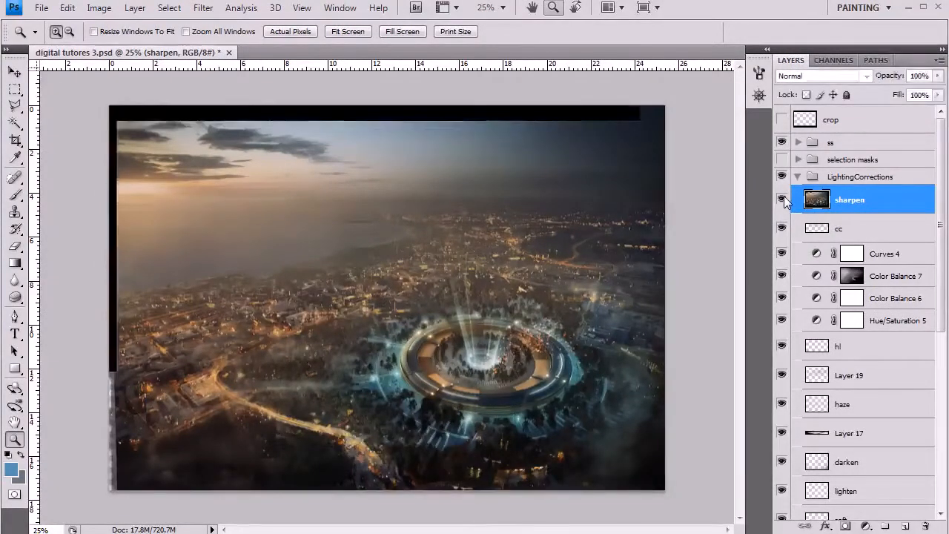
click(784, 198)
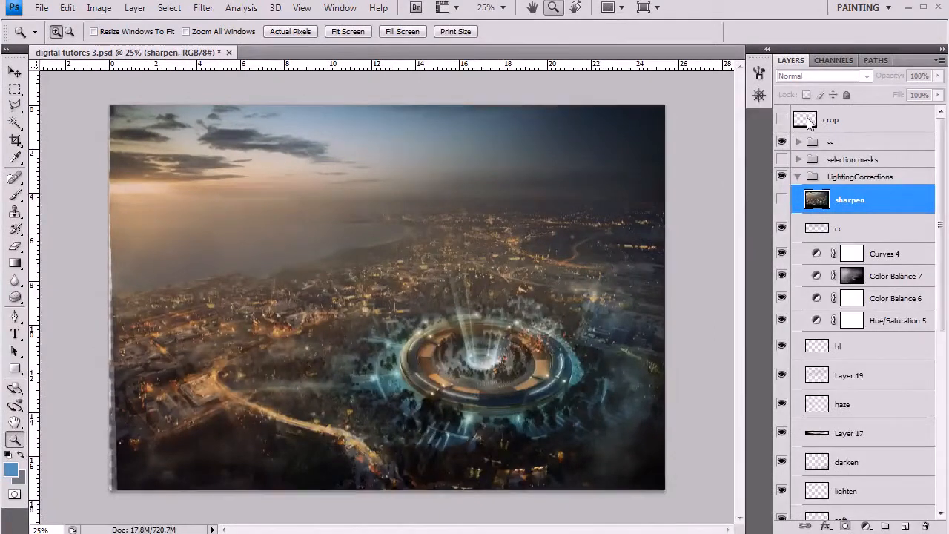
- On a new layer above crop, draw black border bars along the image's left and bottom edges and compare them with the crop layer
click(842, 123)
click(907, 525)
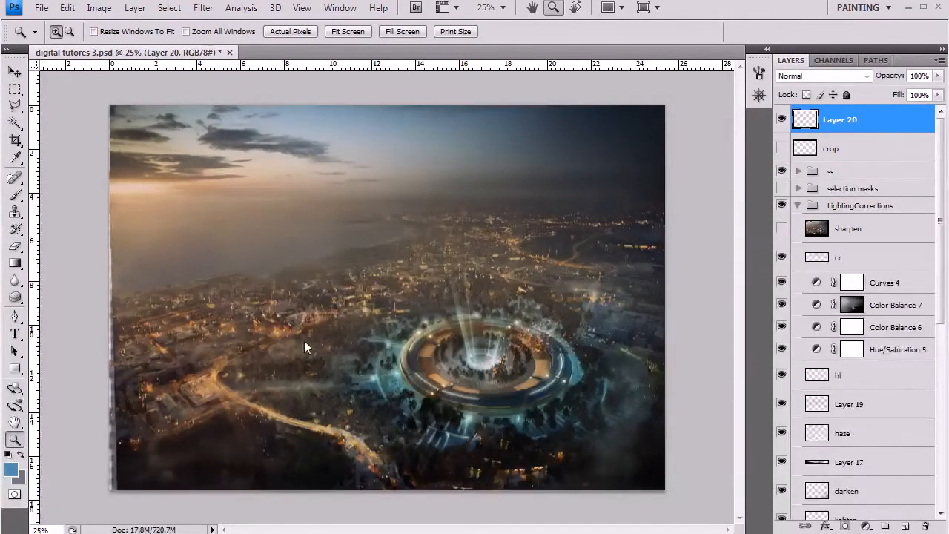
click(14, 369)
key(d)
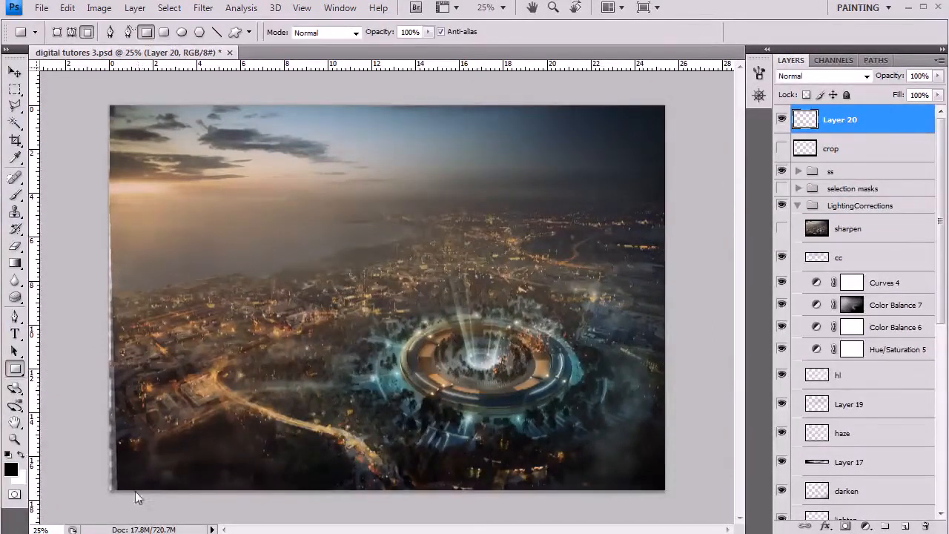
drag(95, 448, 76, 471)
key(ctrl+z)
drag(96, 147, 121, 502)
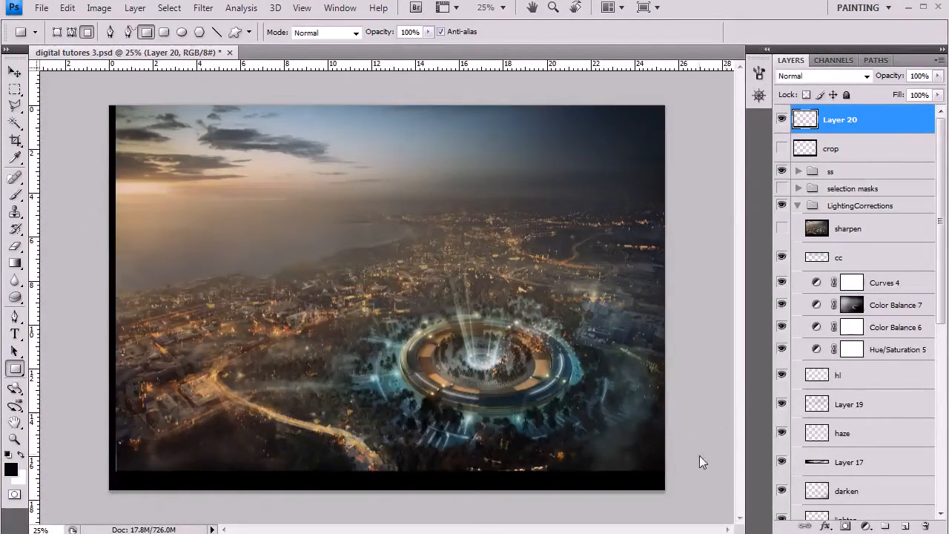
click(782, 149)
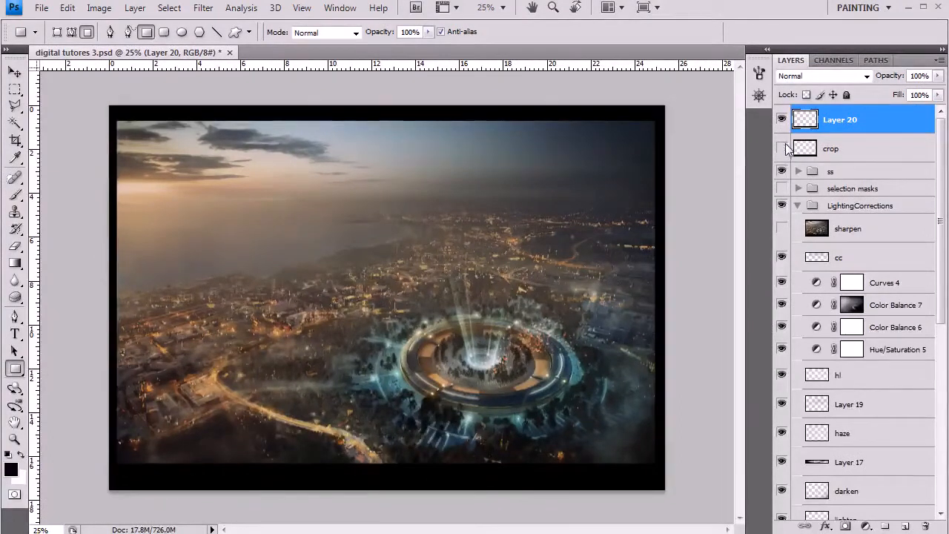
- Hide the crop layer and draw a black border bar along the image's right edge on Layer 20
click(782, 149)
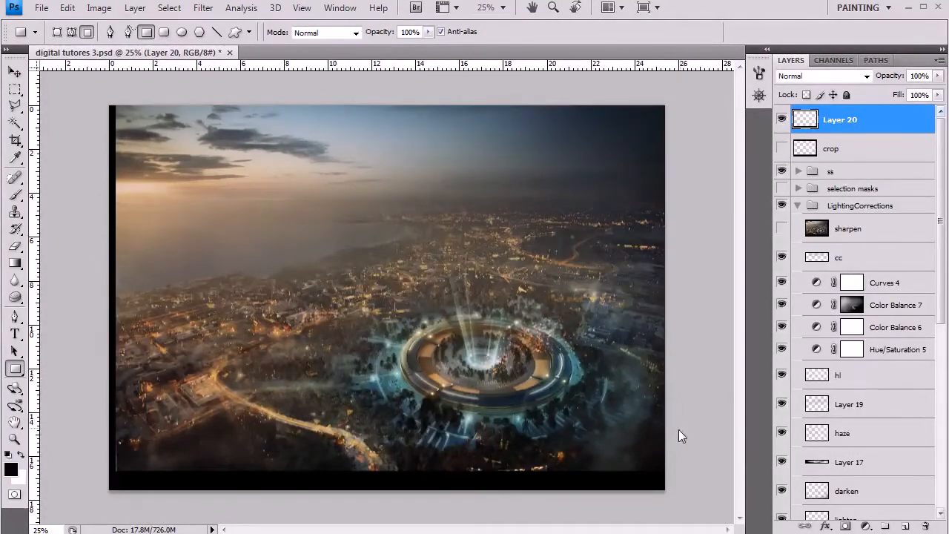
mouse_move(680, 474)
mouse_down()
mouse_move(673, 106)
mouse_move(658, 80)
mouse_up()
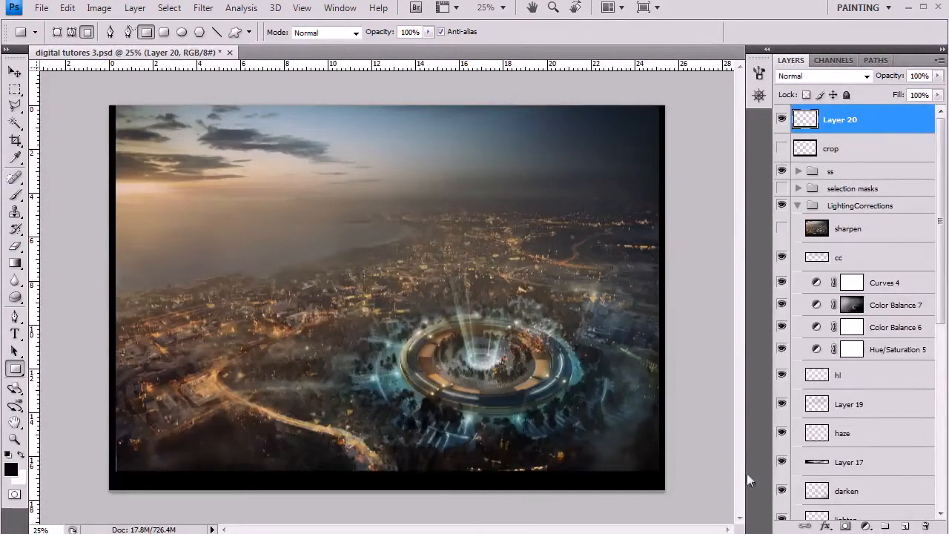
- Delete the sharpen layer from the LightingCorrections group
click(845, 228)
click(814, 117)
click(861, 150)
click(859, 235)
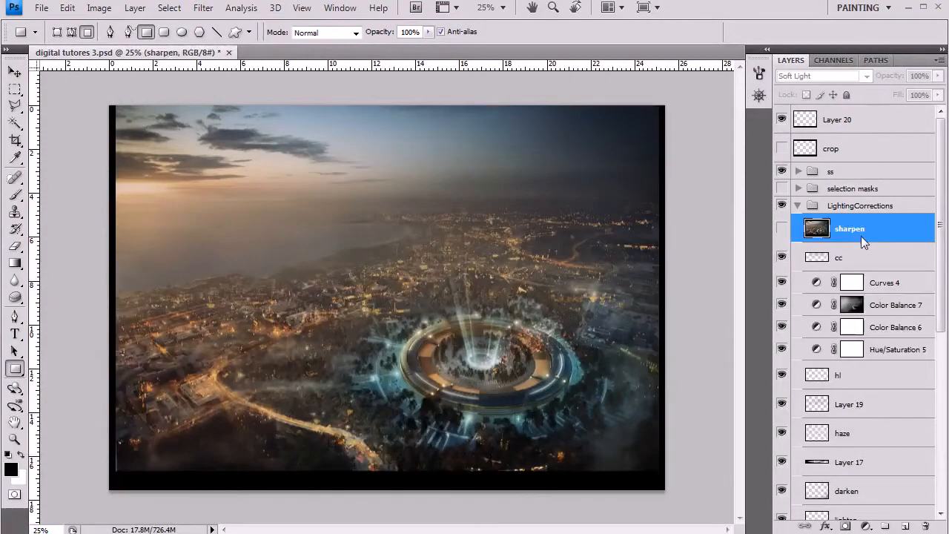
key(Delete)
- Add a new empty layer directly above the crop layer and delete the crop layer
click(870, 152)
click(905, 525)
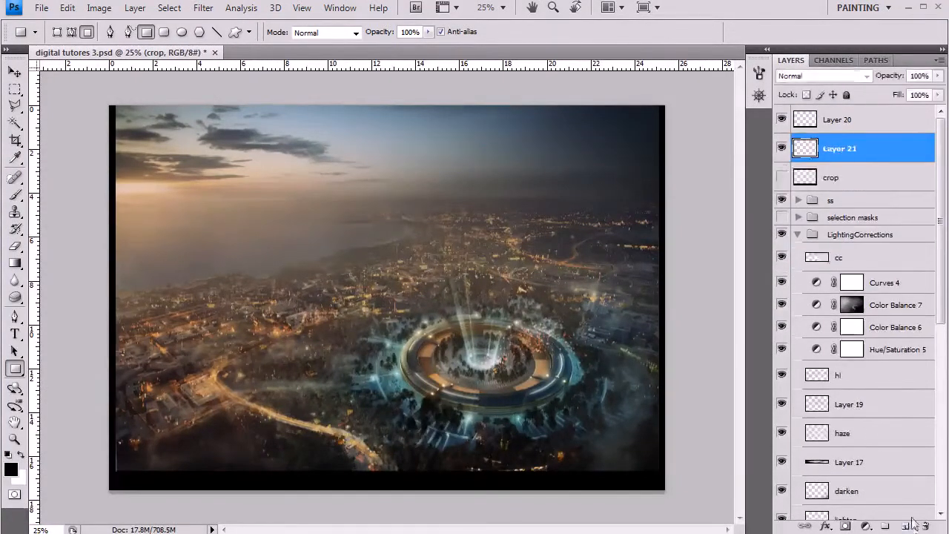
click(841, 180)
key(Delete)
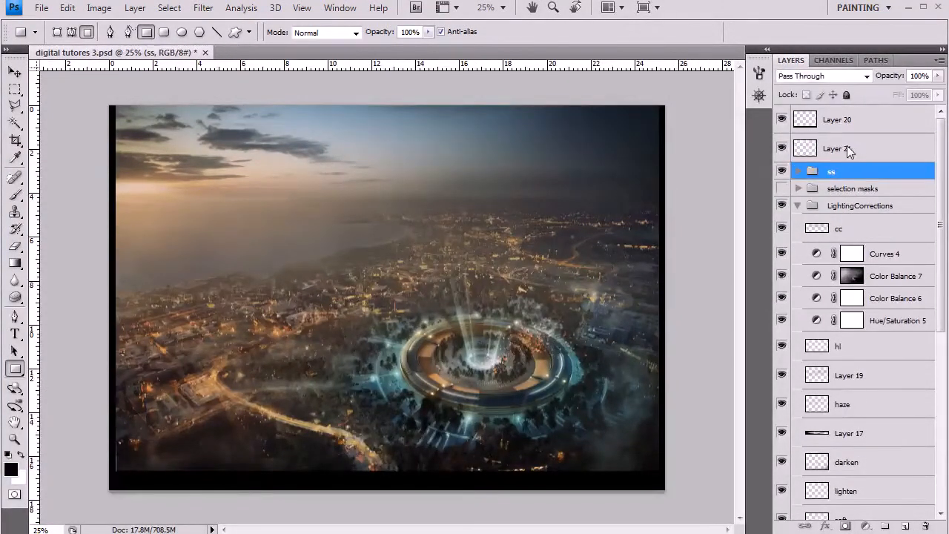
- Apply the merged RGB image to the new empty layer with Apply Image, using Multiply blending at 100% opacity
click(845, 150)
click(98, 7)
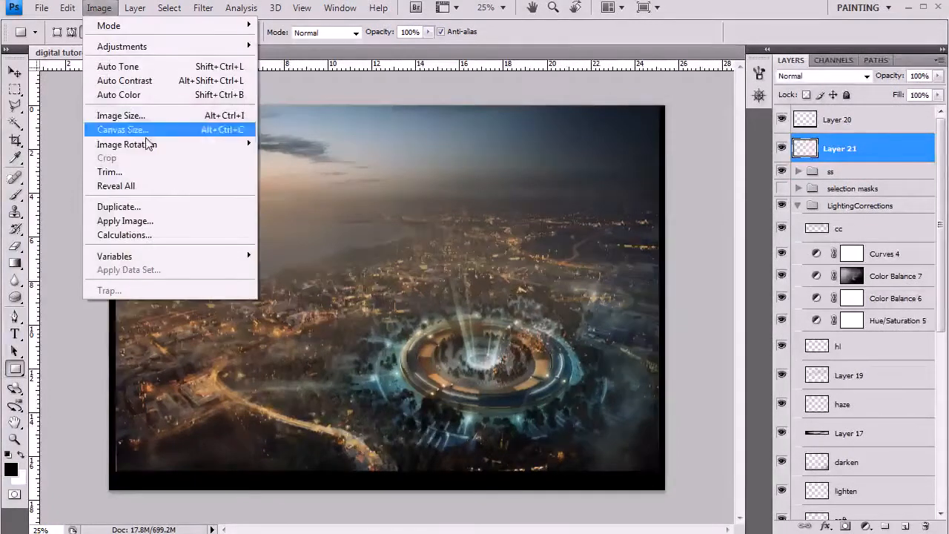
click(183, 222)
click(434, 165)
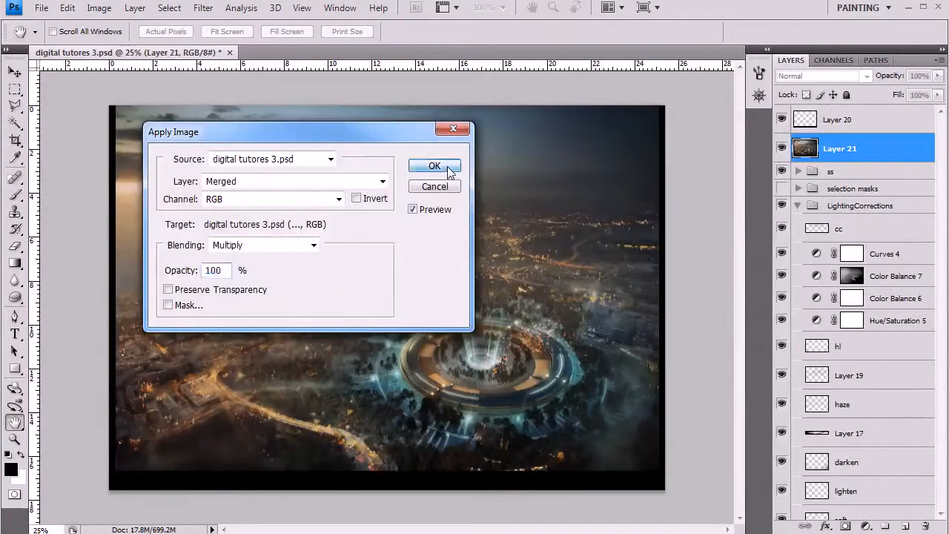
key(u)
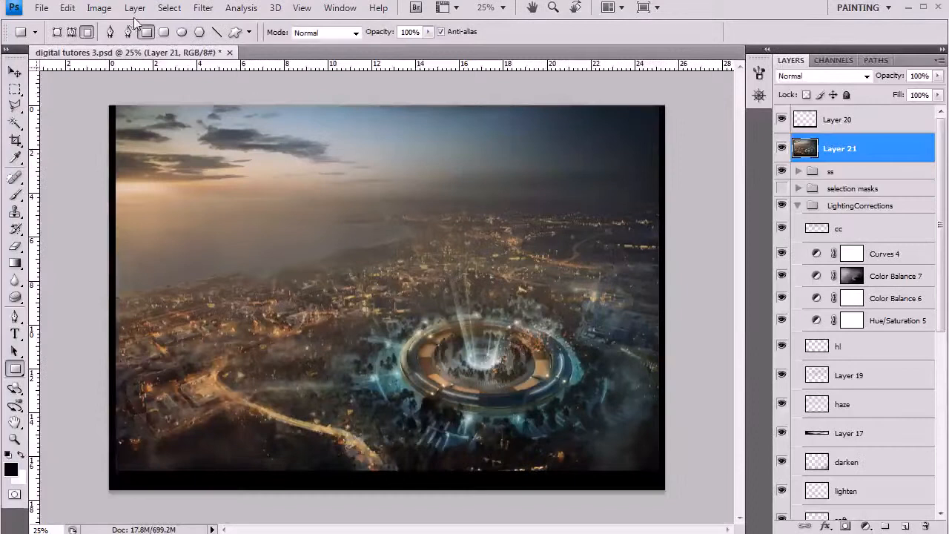
- Sharpen the merged image layer with Unsharp Mask at 24% amount, 4.9 pixels radius and threshold 0
click(204, 9)
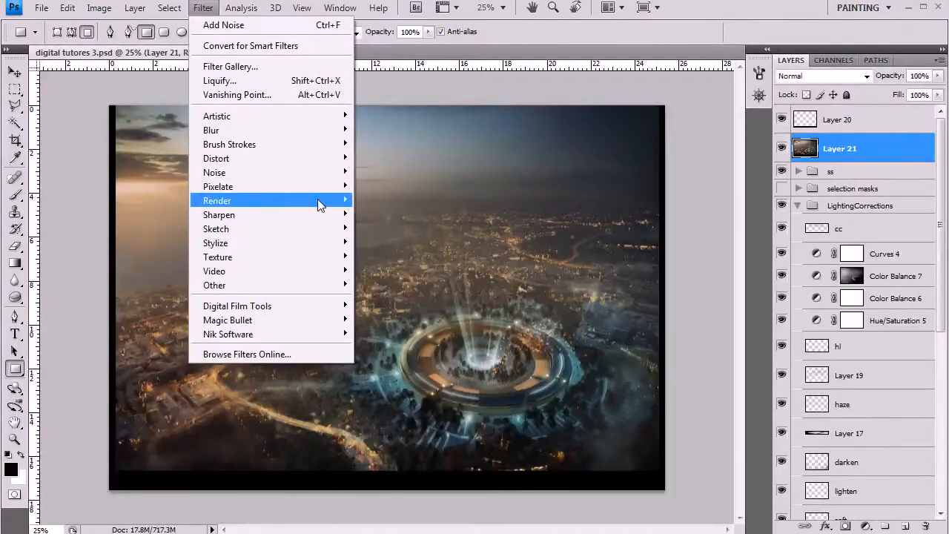
mouse_move(346, 214)
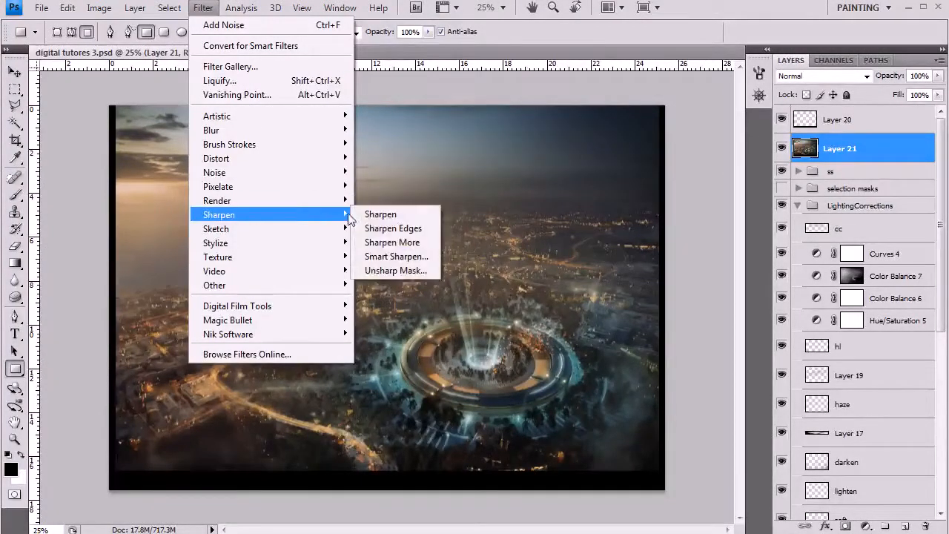
click(397, 269)
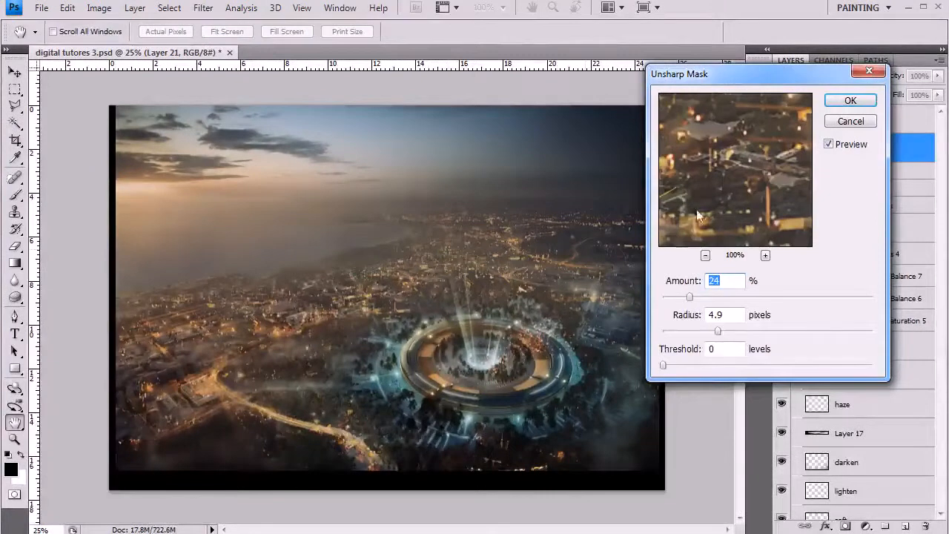
click(849, 99)
- Apply the Add Noise filter to the sharpened merged layer, keeping the filter's existing settings
click(202, 8)
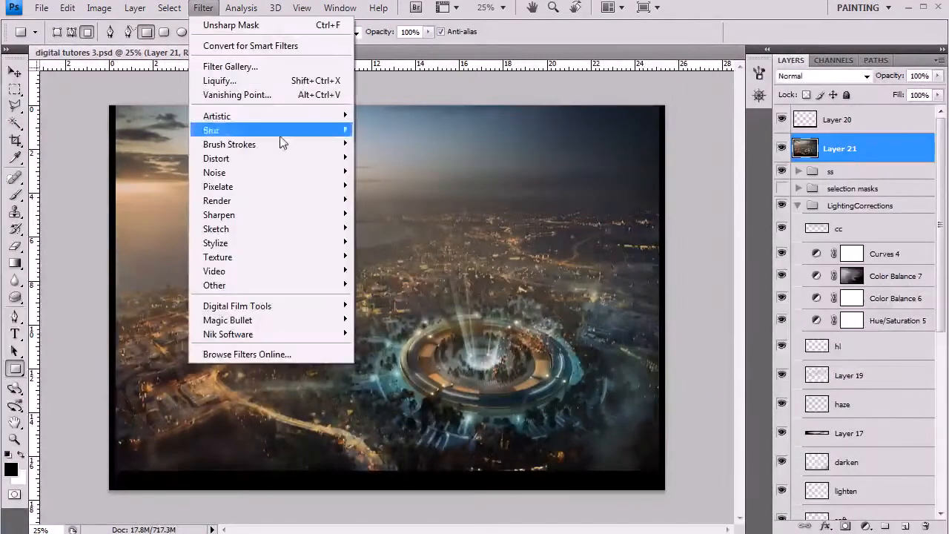
mouse_move(344, 181)
click(389, 172)
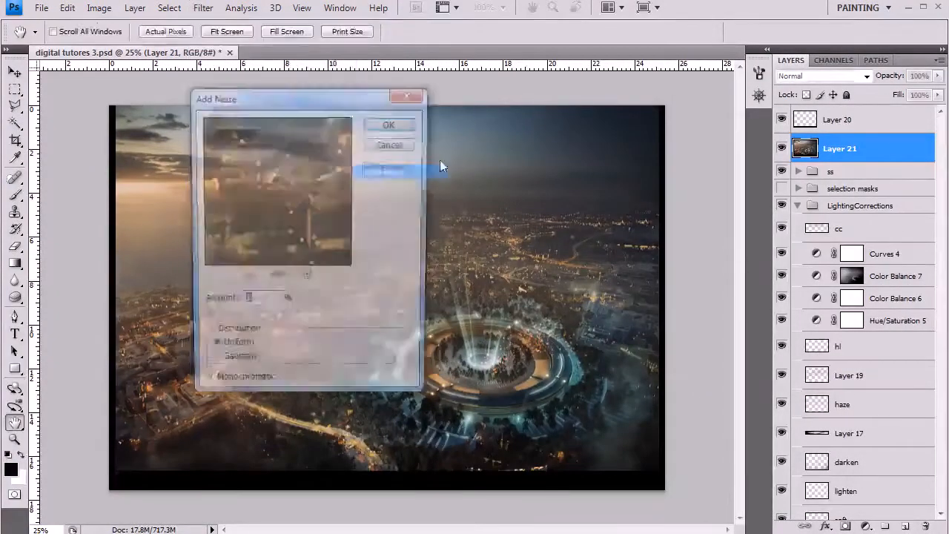
click(410, 124)
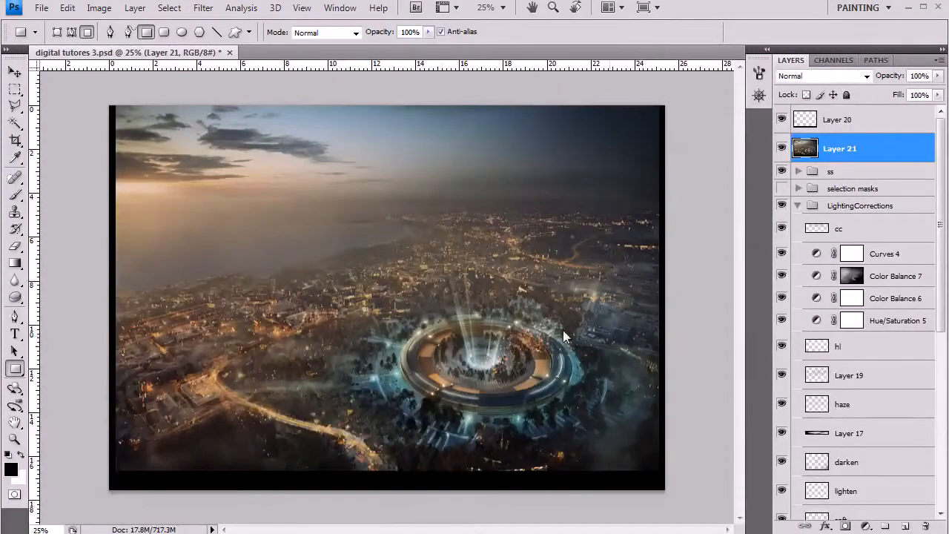
- Examine the sharpened and noise-treated image as a whole and closer around the ring building
key(z)
alt+click(399, 348)
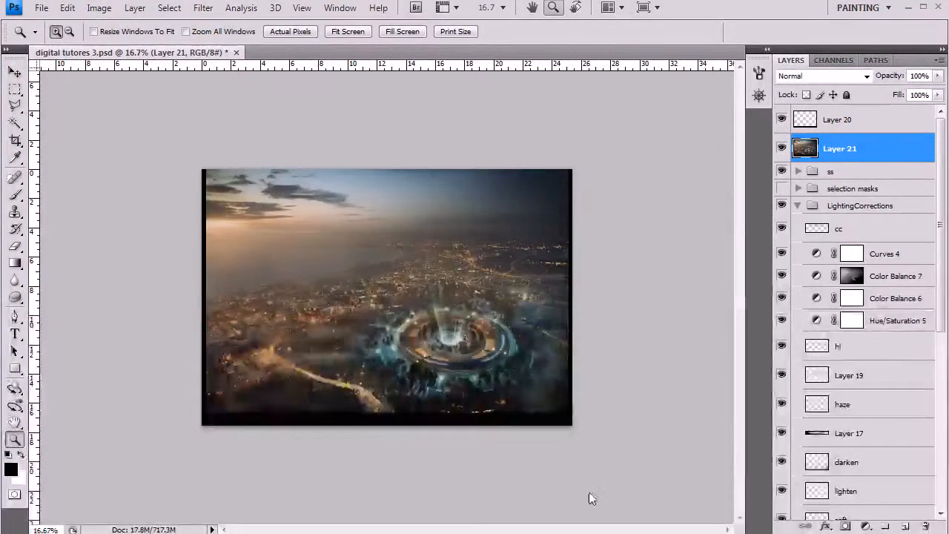
click(537, 383)
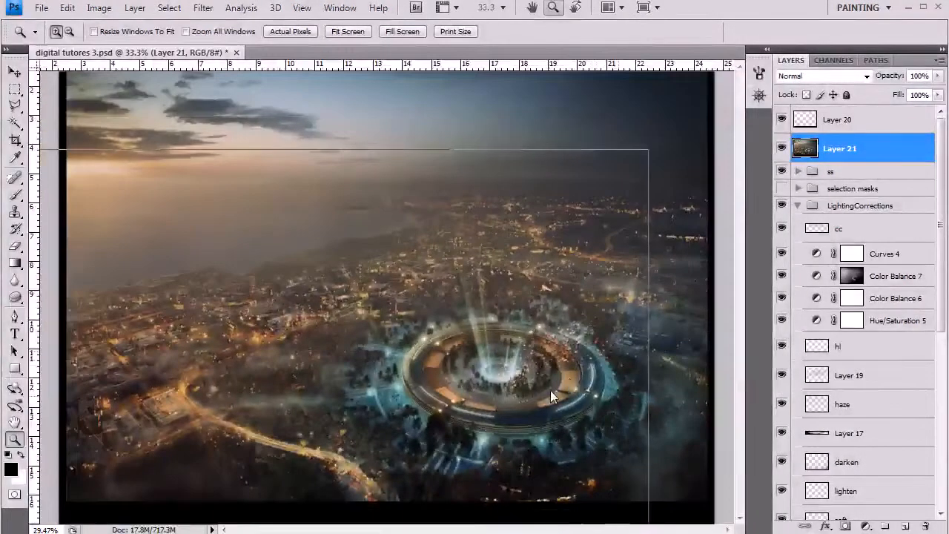
key(u)
drag(604, 329, 522, 408)
alt+click(524, 408)
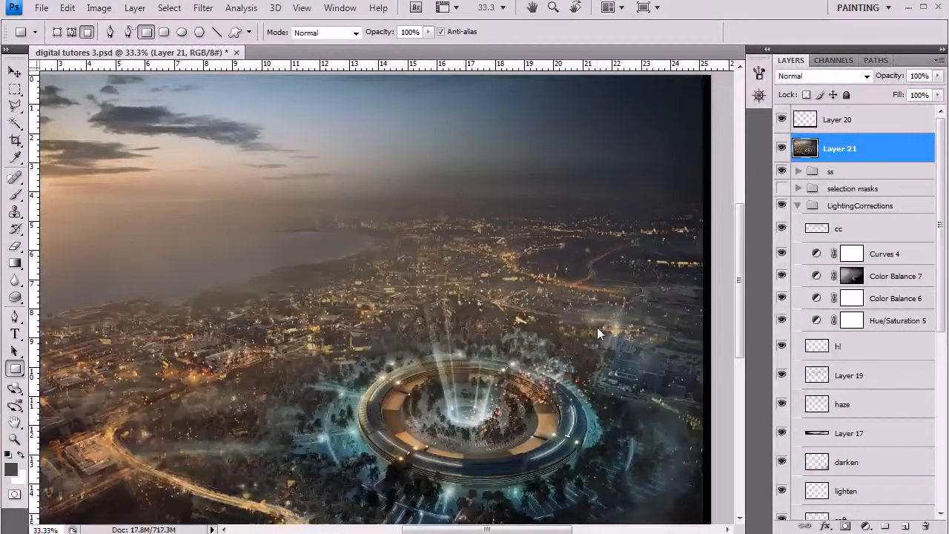
key(z)
alt+click(553, 263)
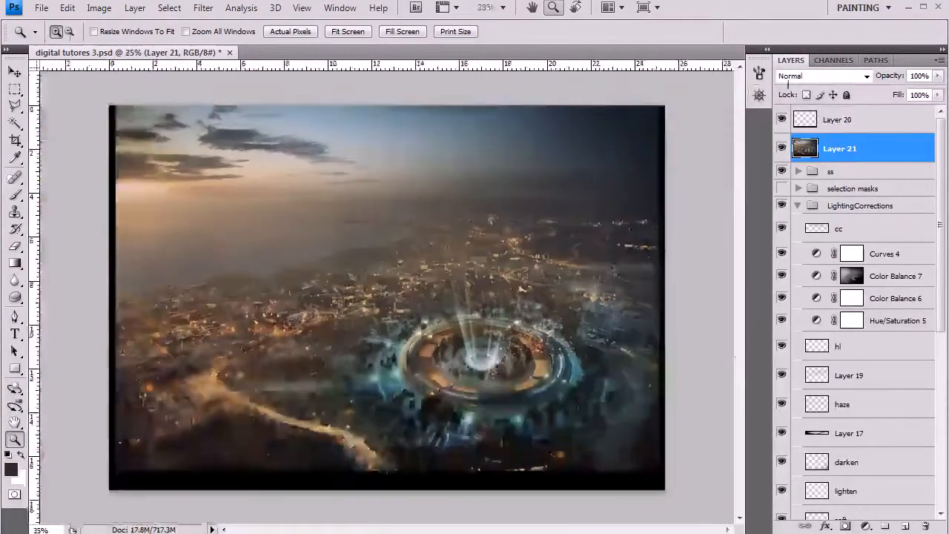
- Select the border layer, Layer 20, and compare the image with its black bars hidden and shown
click(811, 120)
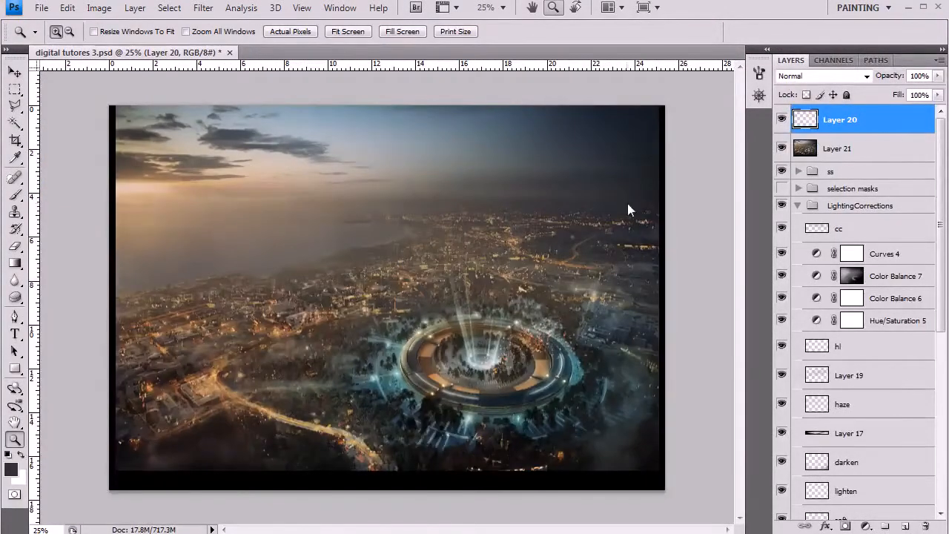
click(783, 119)
click(783, 119)
- Try cropping the canvas to the area inside the black border bars using Layer 20's outline as selection, and undo the crop
ctrl+click(806, 123)
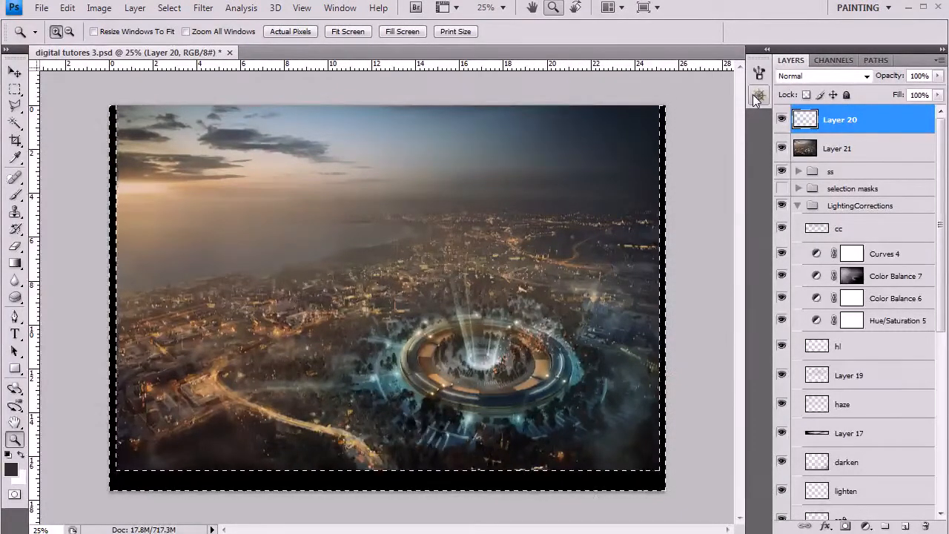
click(99, 8)
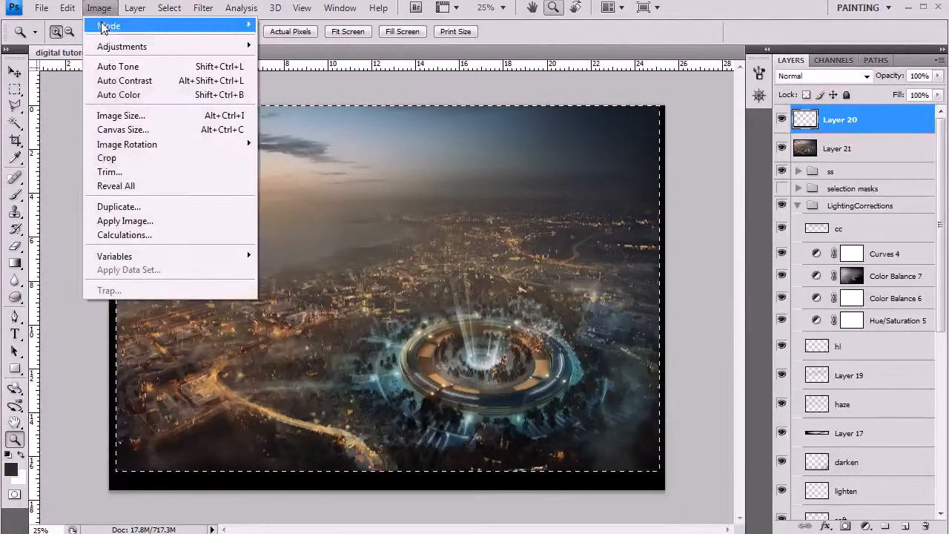
click(140, 158)
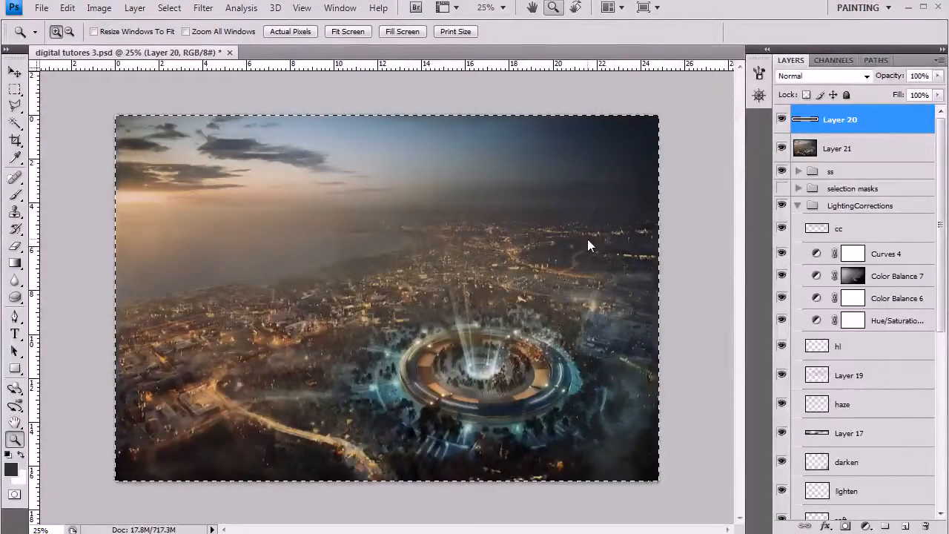
key(ctrl+d)
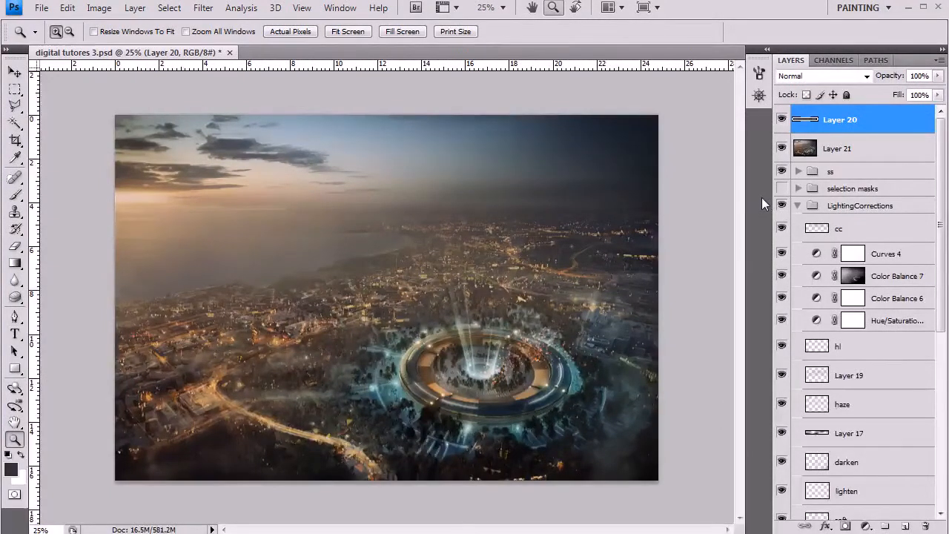
key(ctrl+a)
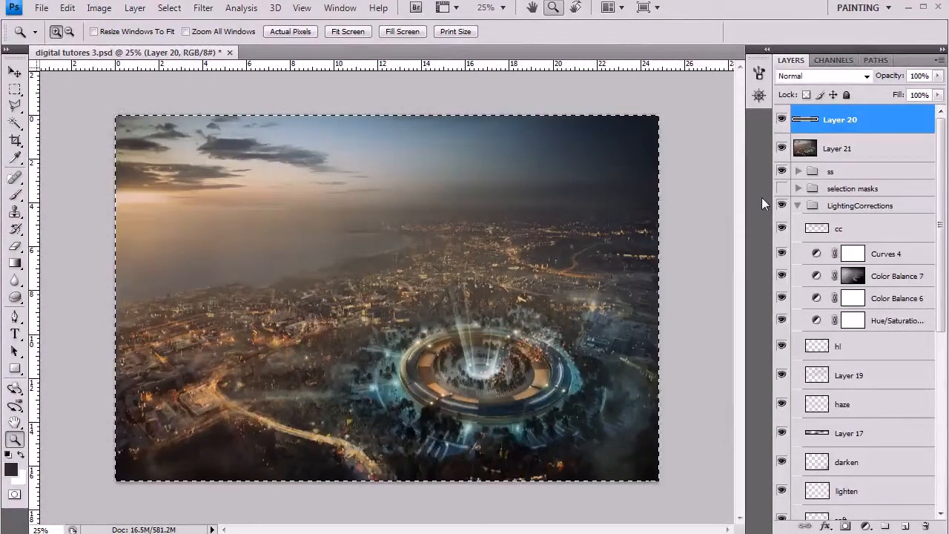
key(ctrl+alt+z)
- Clear the remaining selection and check the image with the border layer, Layer 20, hidden and shown again
click(782, 120)
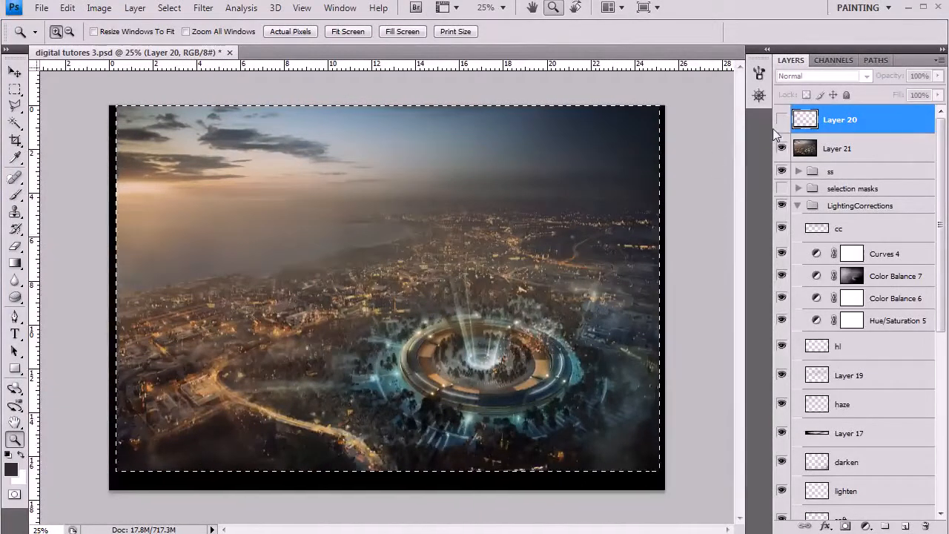
key(ctrl+d)
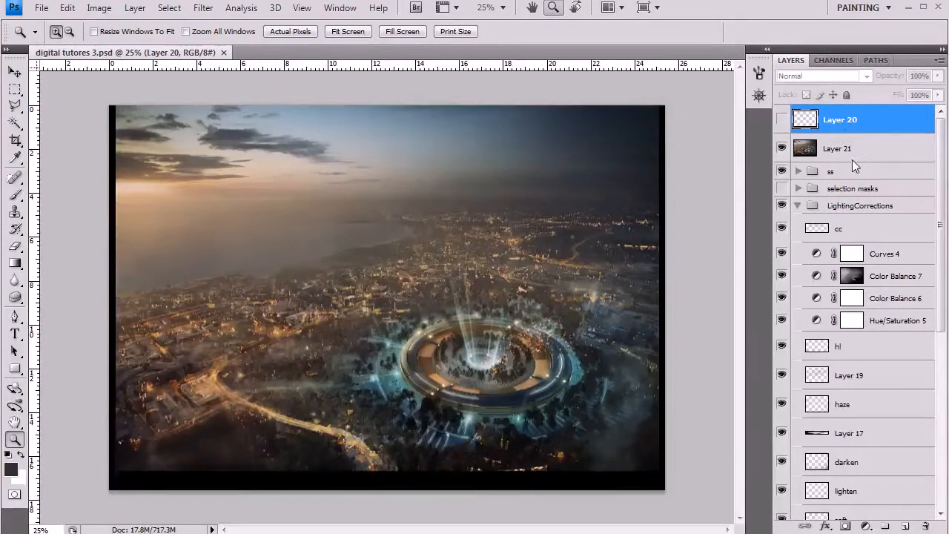
click(782, 120)
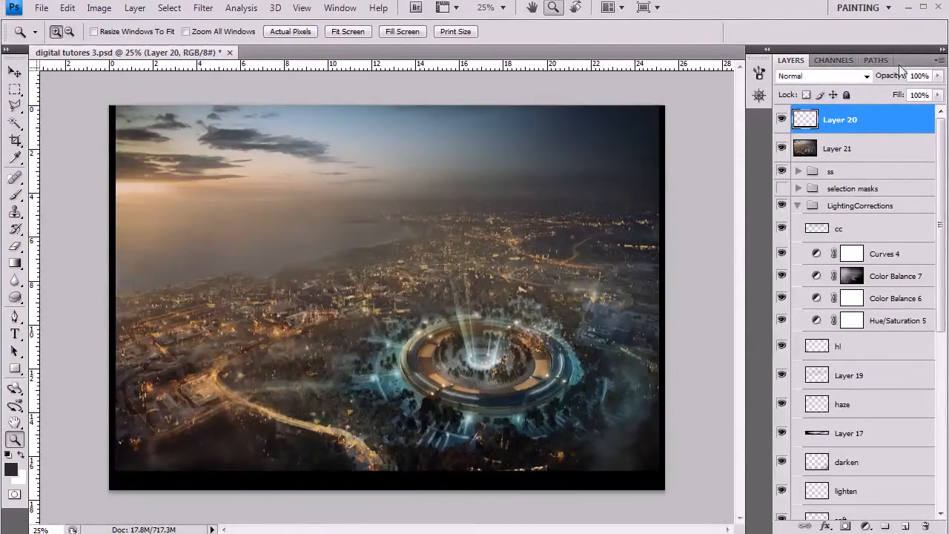